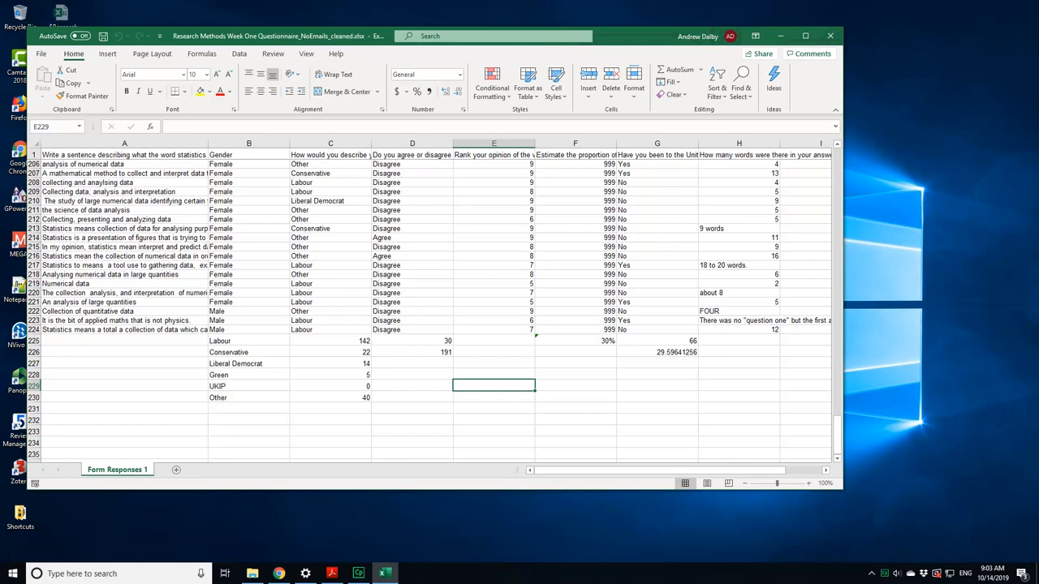
# - Delete the summary cells A225:L232 below the last questionnaire response, shifting the remaining cells left
pyautogui.moveTo(838, 432); pyautogui.dragTo(846, 157)
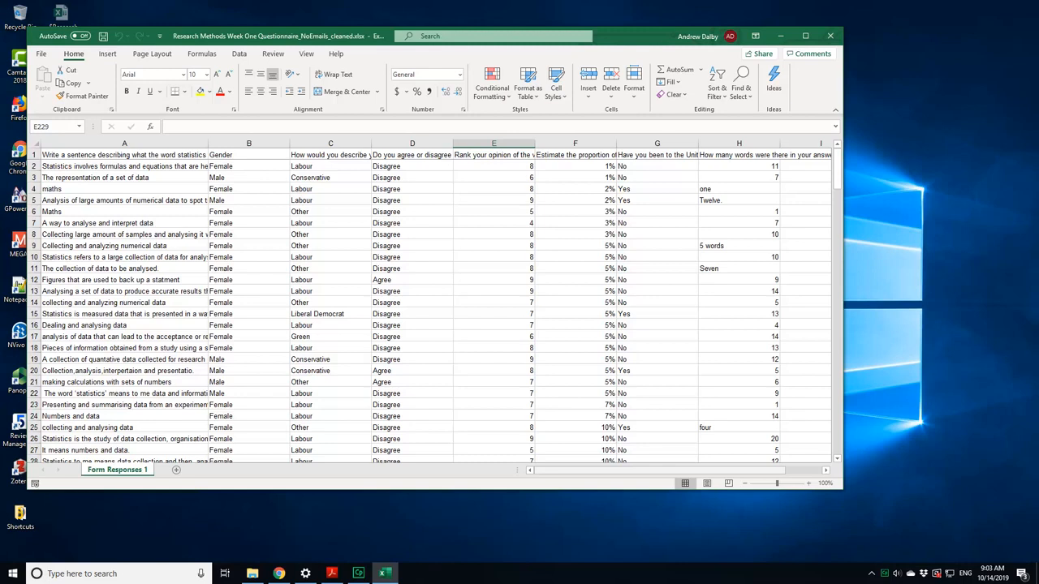
pyautogui.moveTo(611, 471)
pyautogui.mouseDown()
pyautogui.moveTo(655, 474)
pyautogui.moveTo(611, 472)
pyautogui.mouseUp()
pyautogui.moveTo(763, 470)
pyautogui.mouseDown()
pyautogui.moveTo(835, 477)
pyautogui.moveTo(763, 472)
pyautogui.mouseUp()
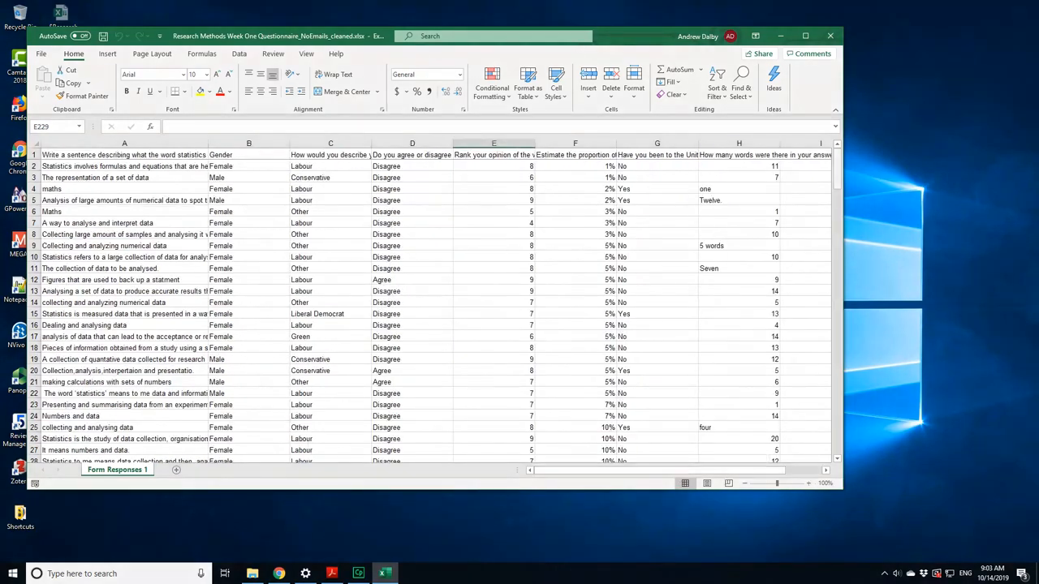
pyautogui.moveTo(838, 170); pyautogui.dragTo(851, 463)
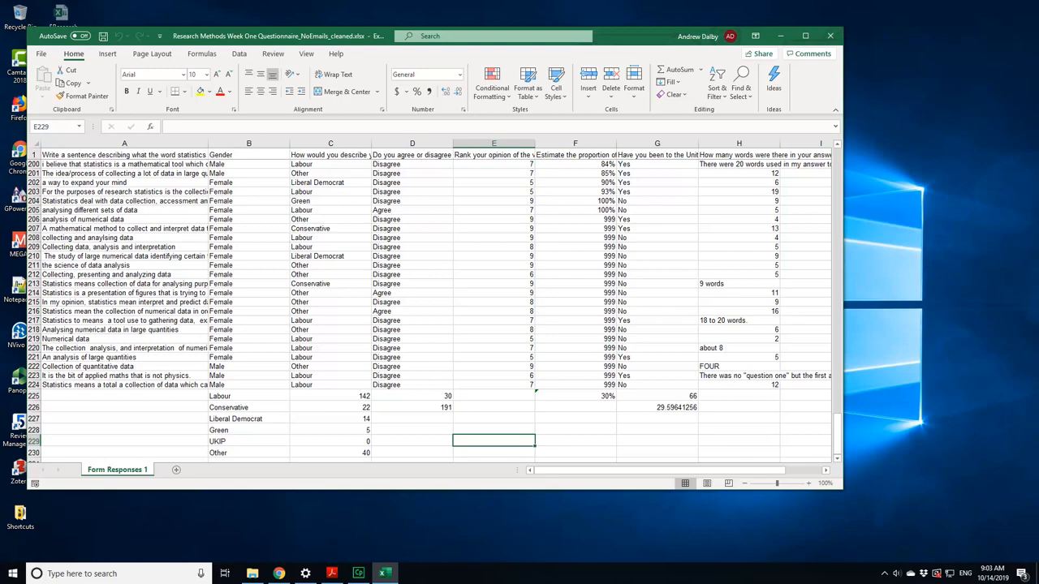
pyautogui.moveTo(49, 396); pyautogui.dragTo(710, 417)
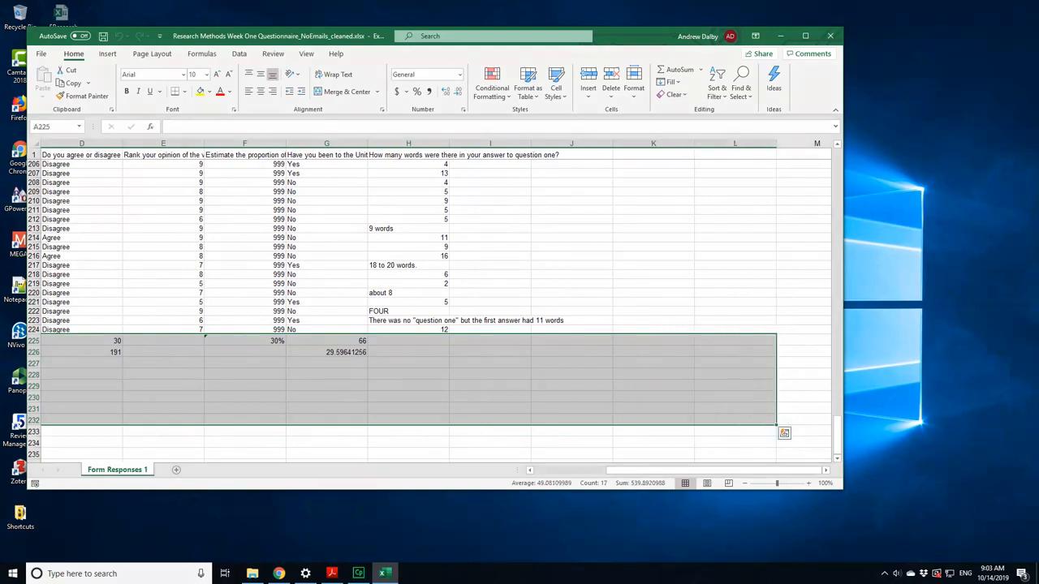
pyautogui.rightClick(629, 412)
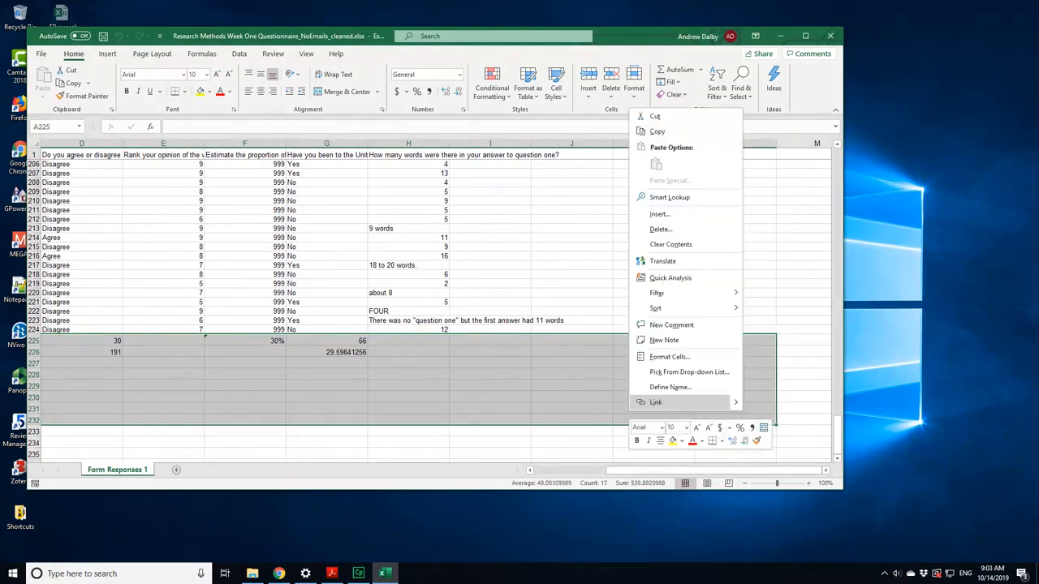
pyautogui.click(660, 230)
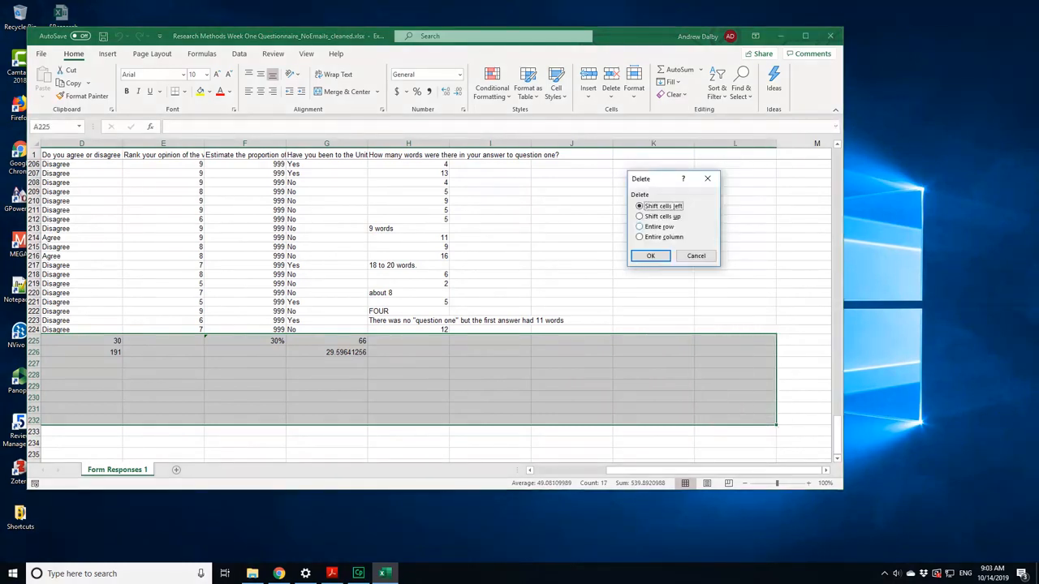
pyautogui.press('Return')
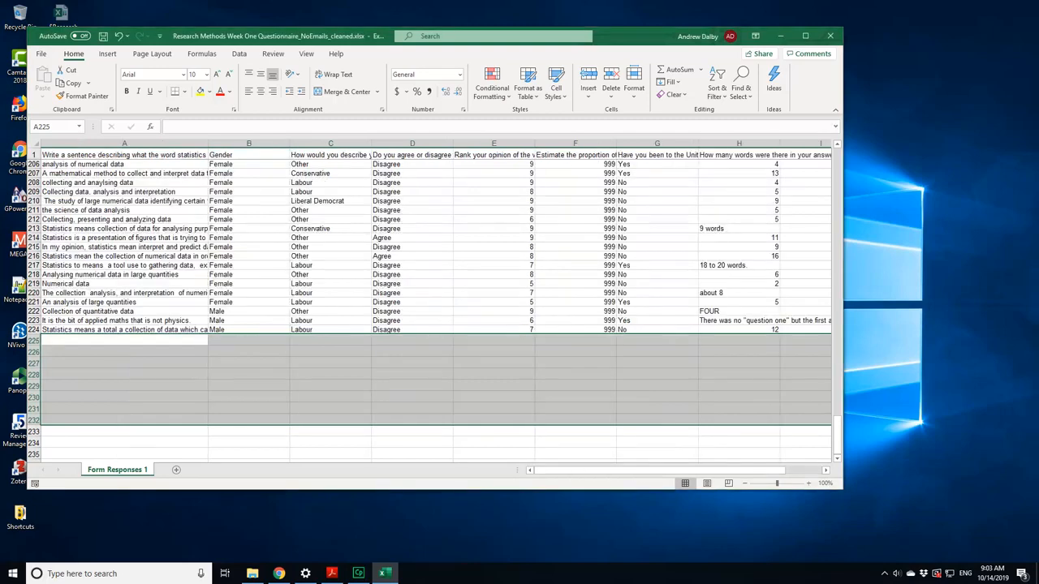
# - Return to the first rows of the questionnaire responses and save the cleaned workbook
pyautogui.scroll(5, 341, 309)
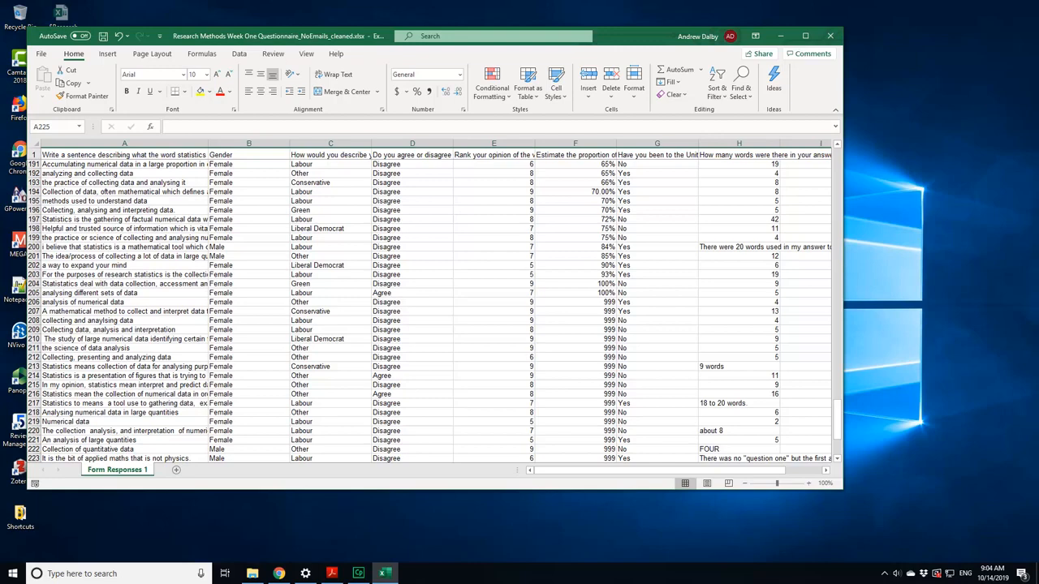
pyautogui.scroll(4, 573, 274)
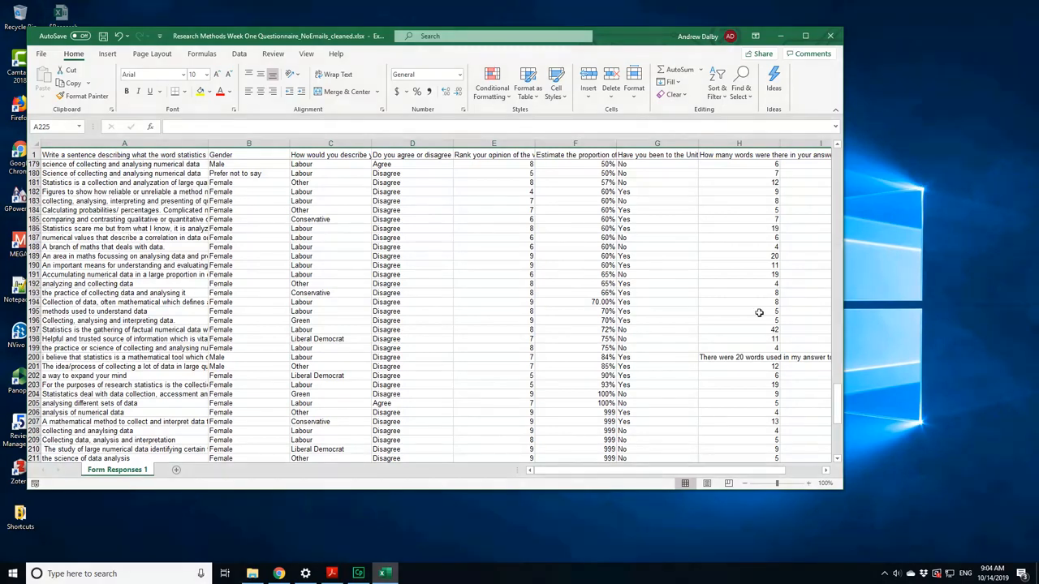
pyautogui.scroll(14, 759, 313)
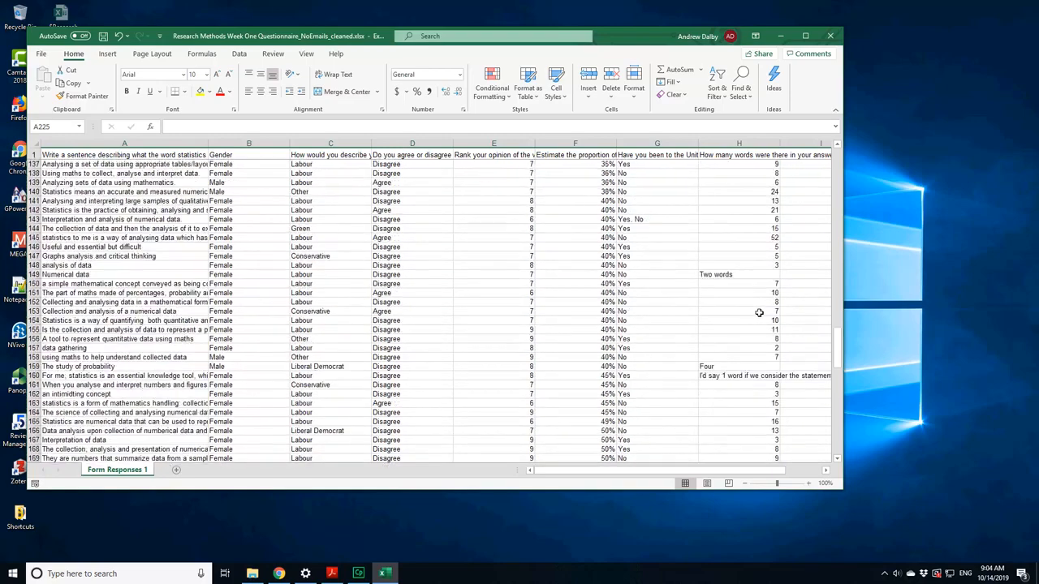
pyautogui.scroll(20, 759, 312)
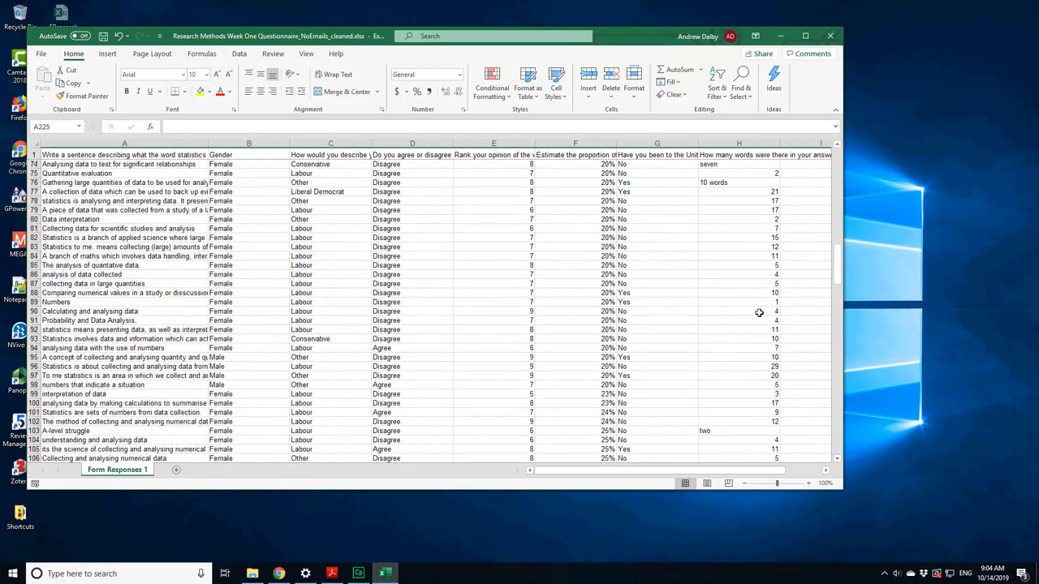
pyautogui.scroll(14, 759, 313)
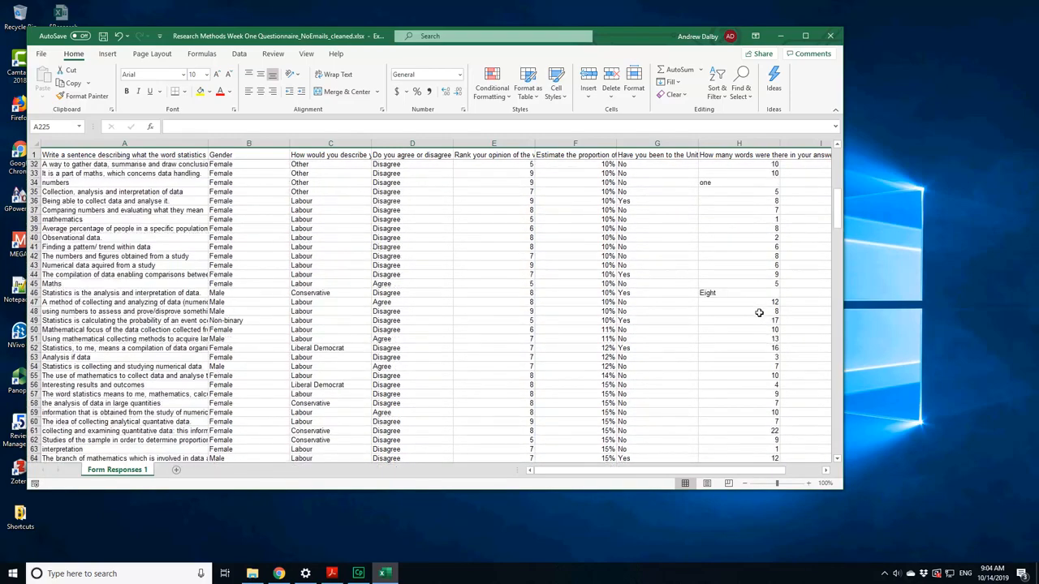
pyautogui.scroll(10, 759, 313)
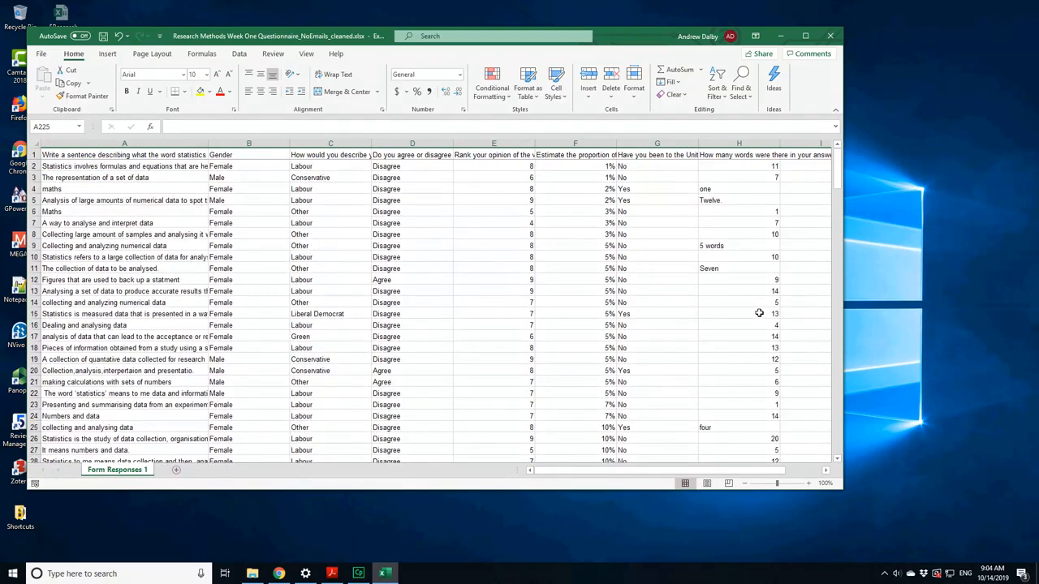
pyautogui.click(103, 36)
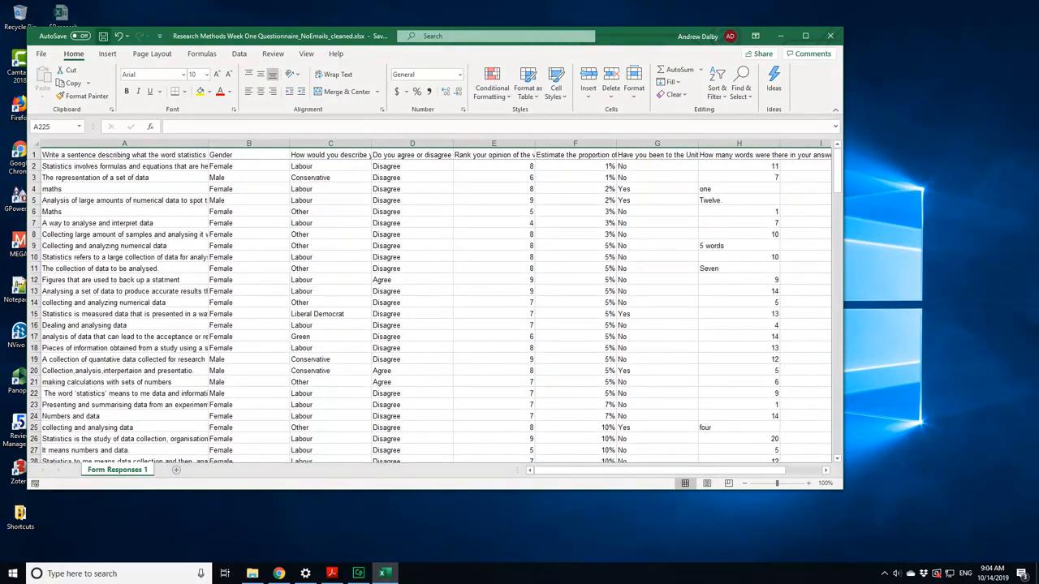
# - Launch IBM SPSS Statistics and reposition its welcome dialog over the workbook
pyautogui.press('super')
pyautogui.scroll(-5, 88, 448)
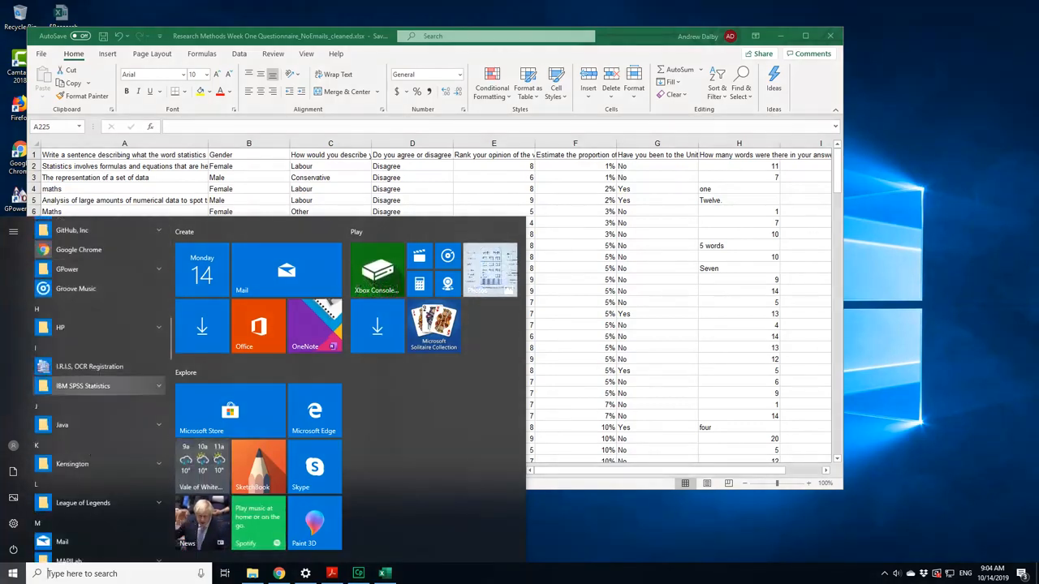
pyautogui.click(81, 387)
pyautogui.click(92, 405)
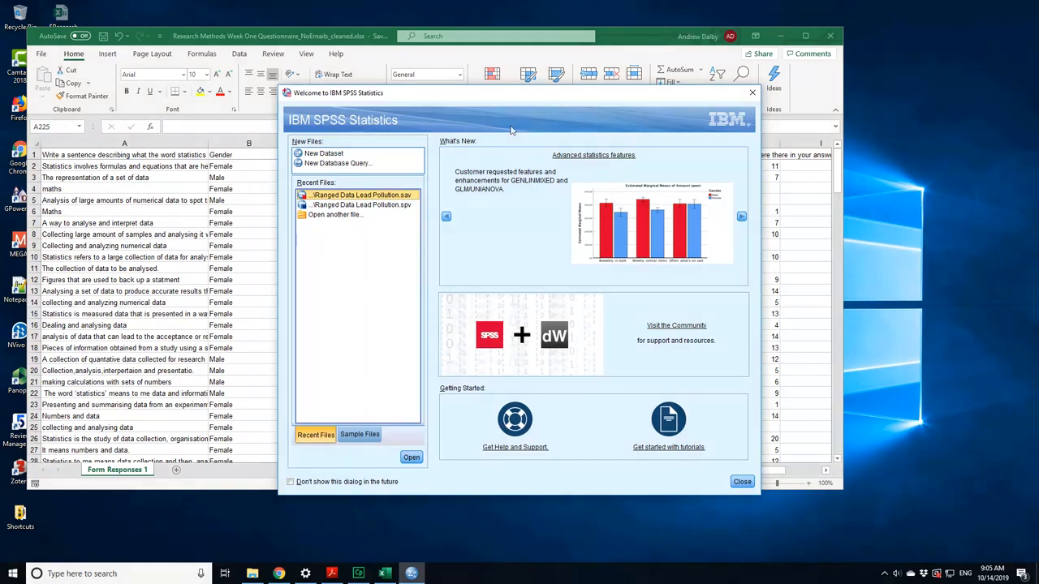
pyautogui.moveTo(512, 94); pyautogui.dragTo(814, 103)
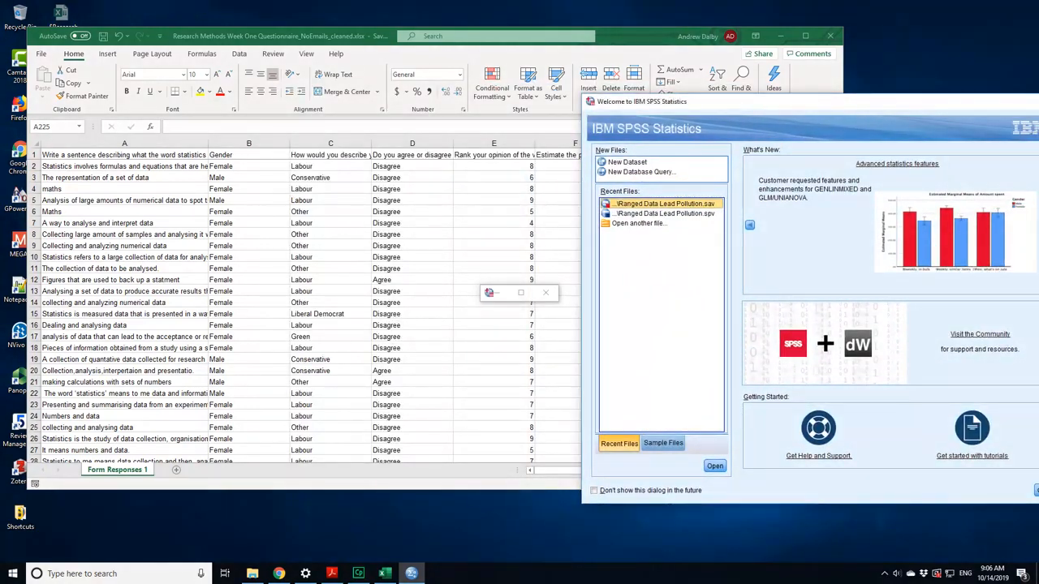
pyautogui.moveTo(750, 104); pyautogui.dragTo(420, 68)
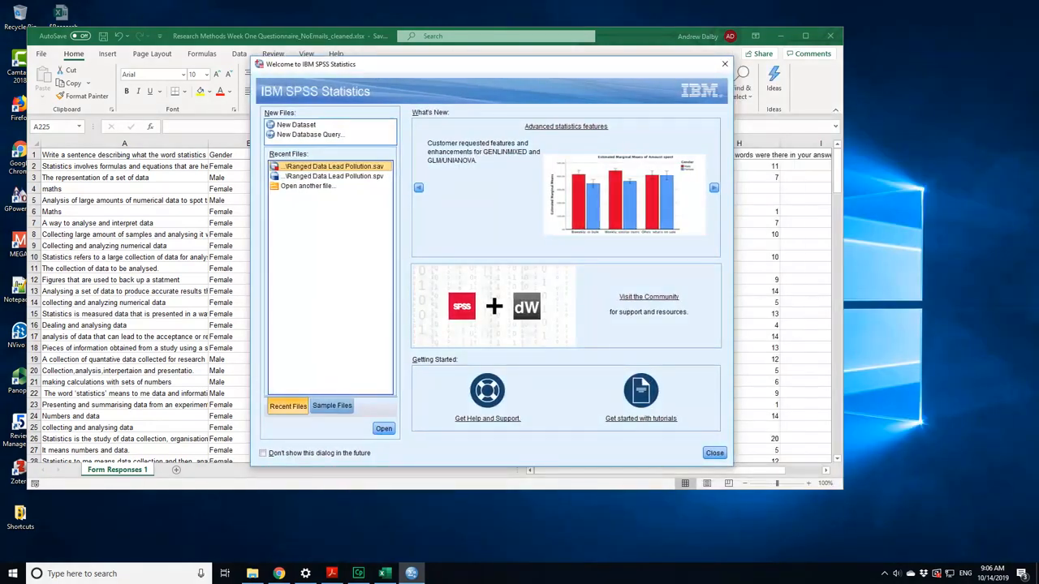
# - Open the Excel Data file Research Methods Week One Questionnaire_NoEmails_cleaned.xlsx from the Desktop in SPSS
pyautogui.doubleClick(308, 186)
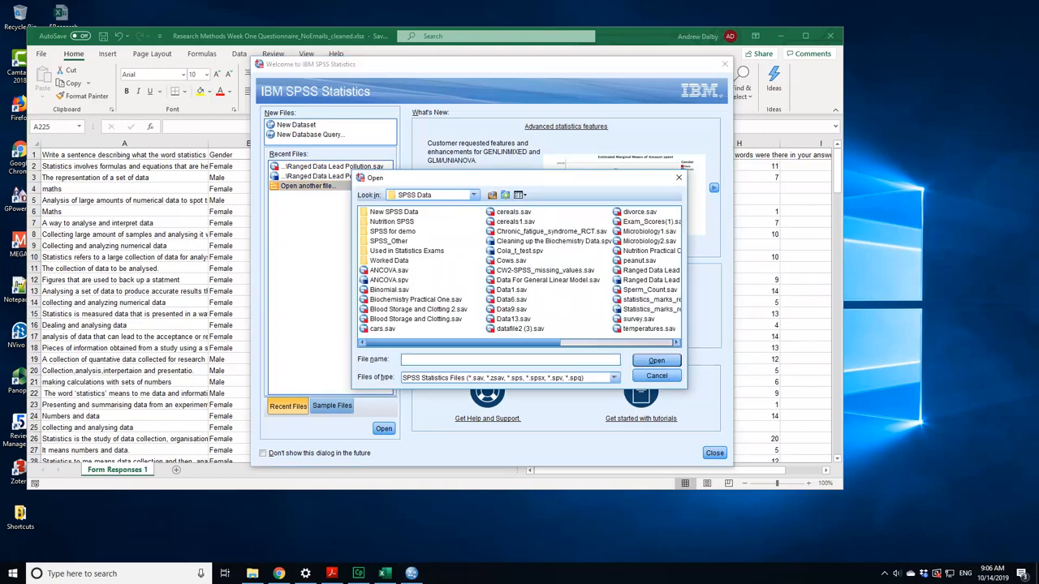
pyautogui.click(474, 194)
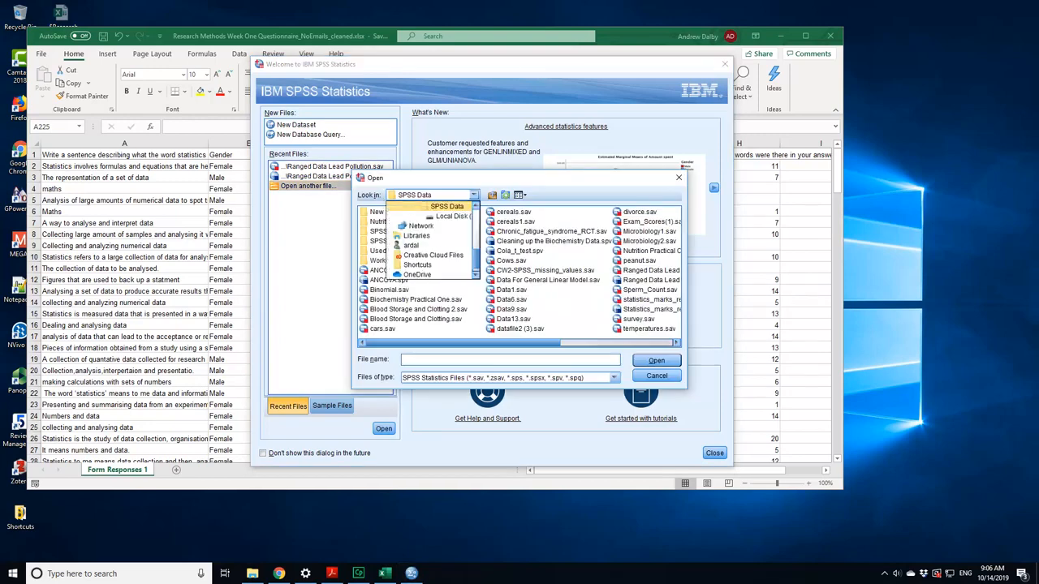
pyautogui.moveTo(477, 260); pyautogui.dragTo(478, 217)
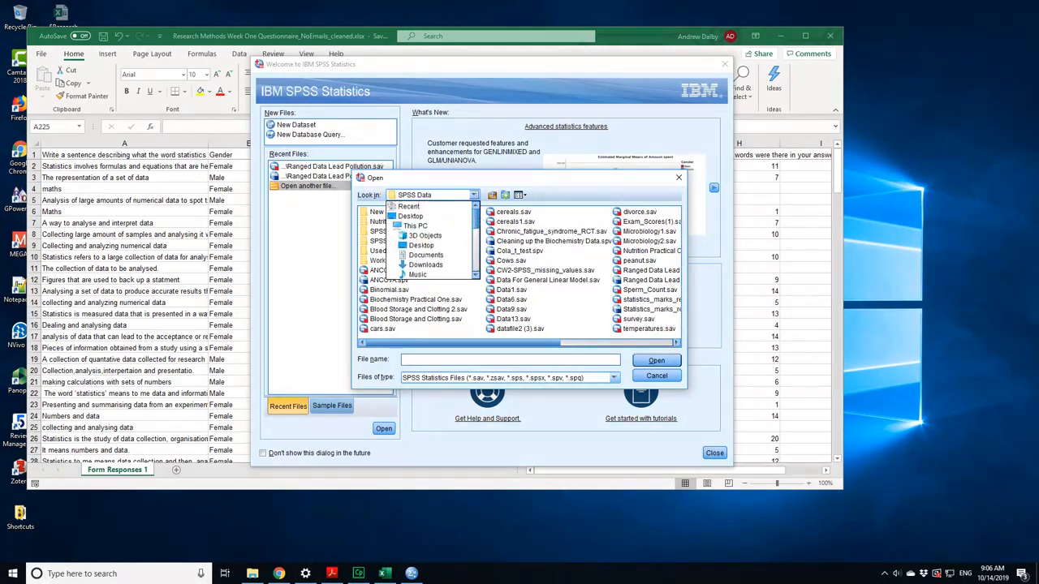
pyautogui.click(410, 215)
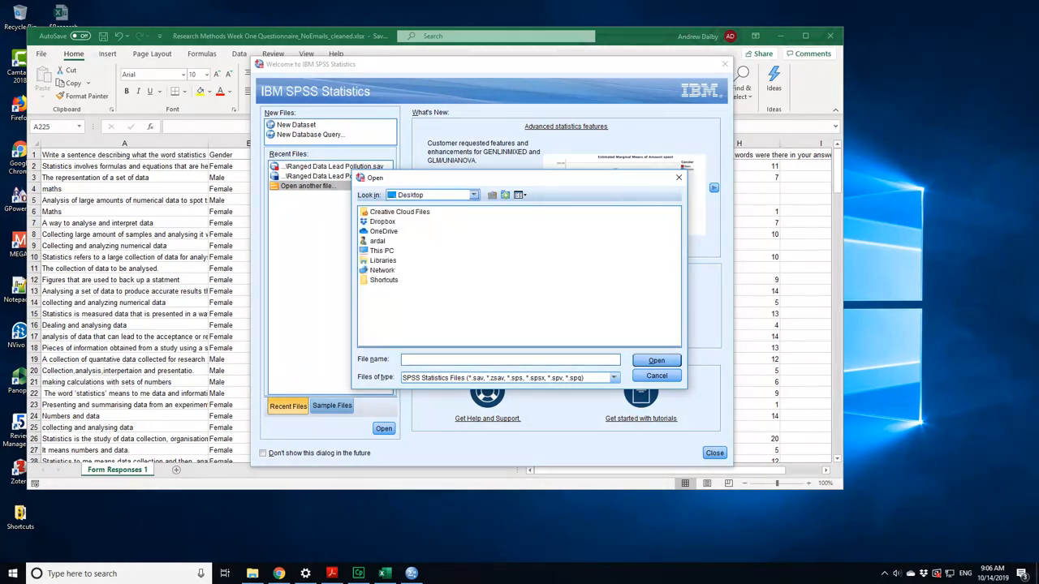
pyautogui.click(615, 378)
pyautogui.click(448, 419)
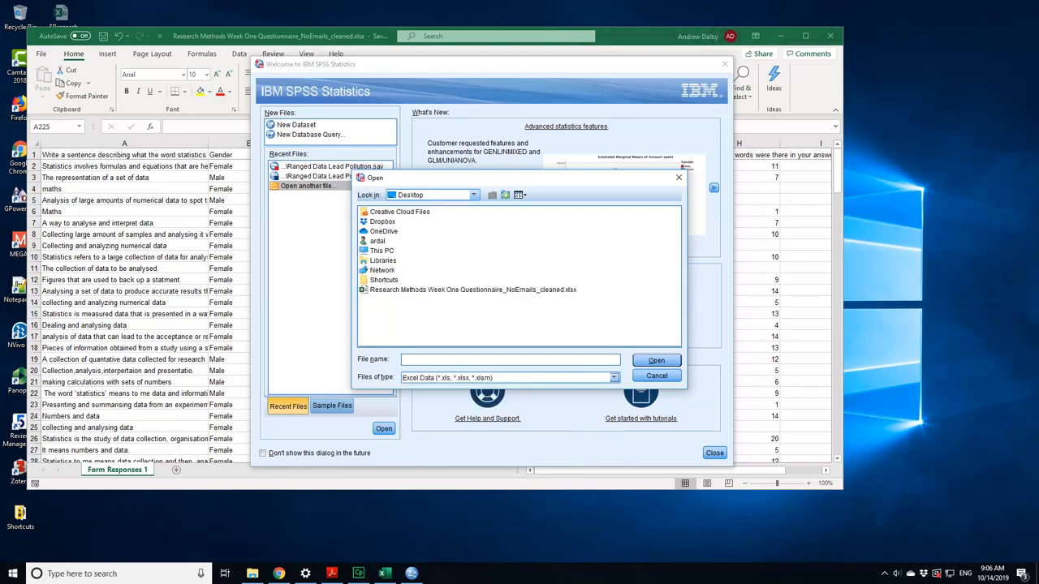
pyautogui.click(472, 290)
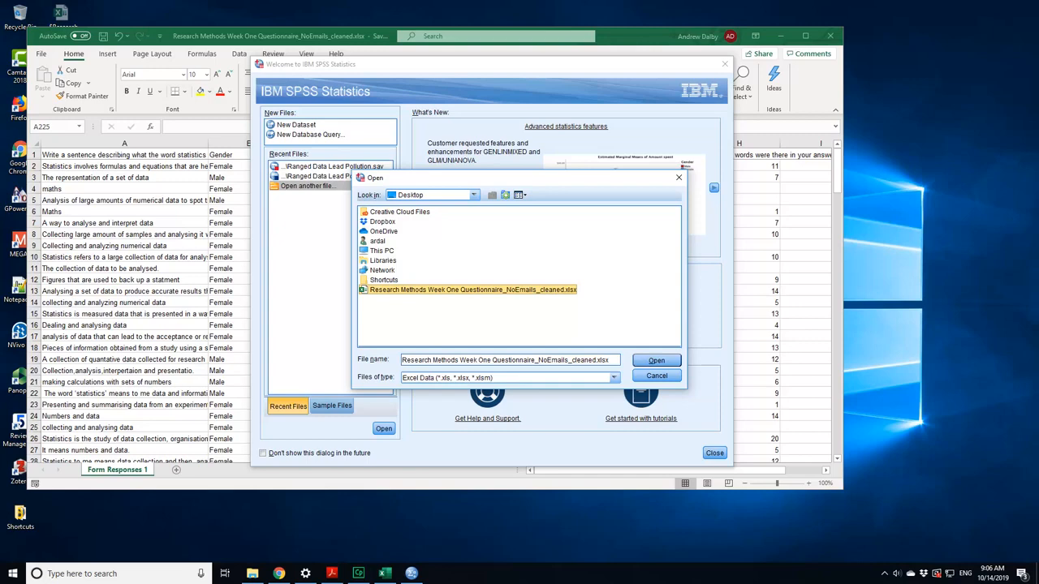
pyautogui.click(657, 360)
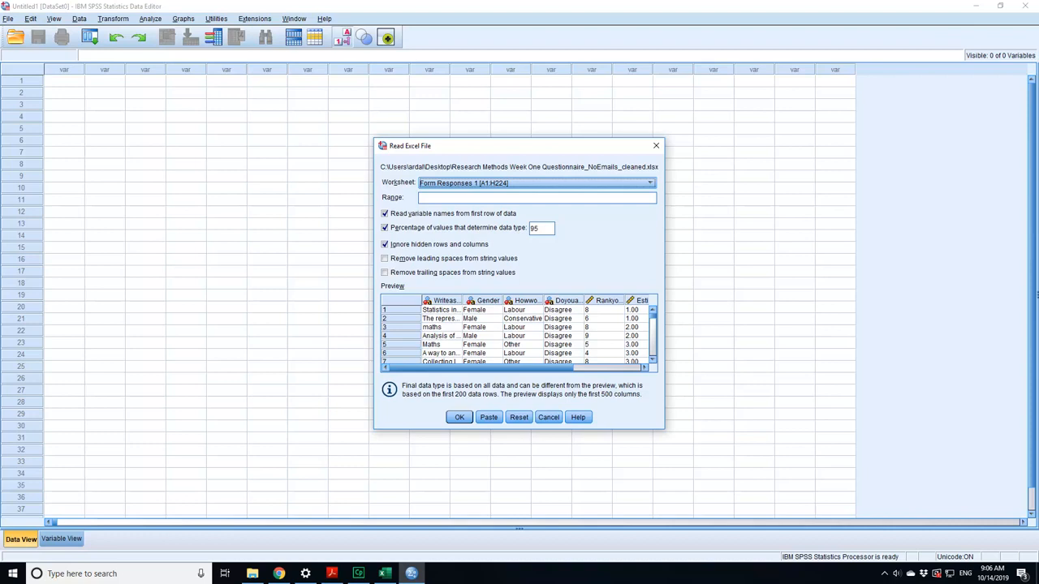
# - Check the variables in the import preview and import worksheet Form Responses 1 with variable names read from the first row
pyautogui.moveTo(548, 369); pyautogui.dragTo(641, 371)
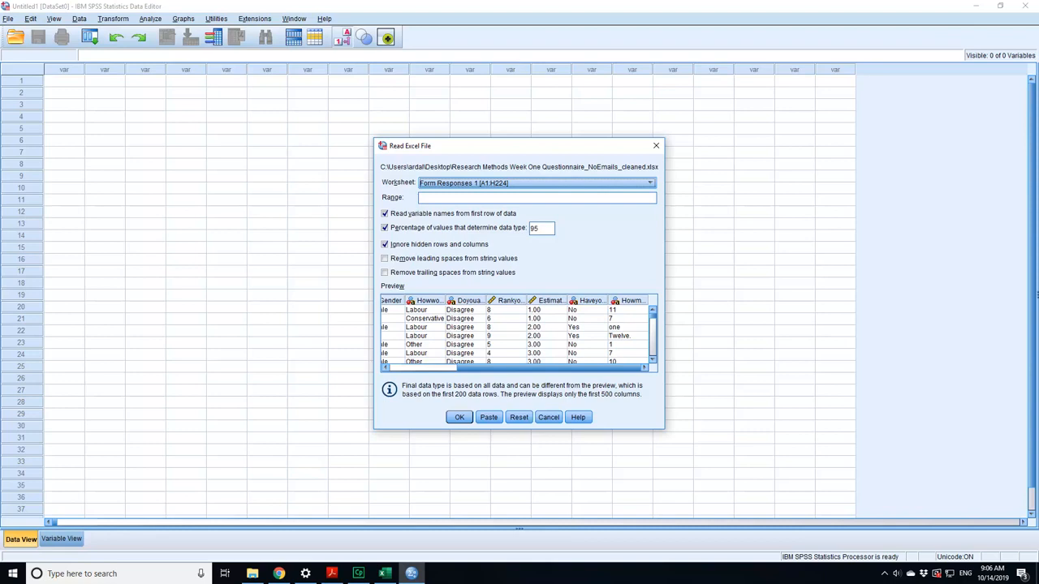
pyautogui.moveTo(531, 368); pyautogui.dragTo(461, 371)
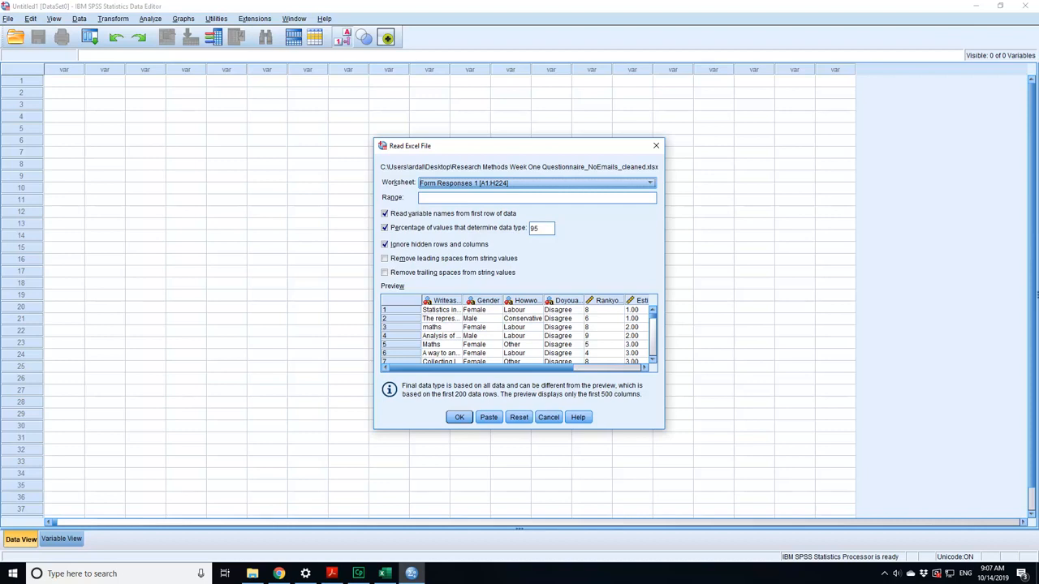
pyautogui.moveTo(482, 367); pyautogui.dragTo(551, 368)
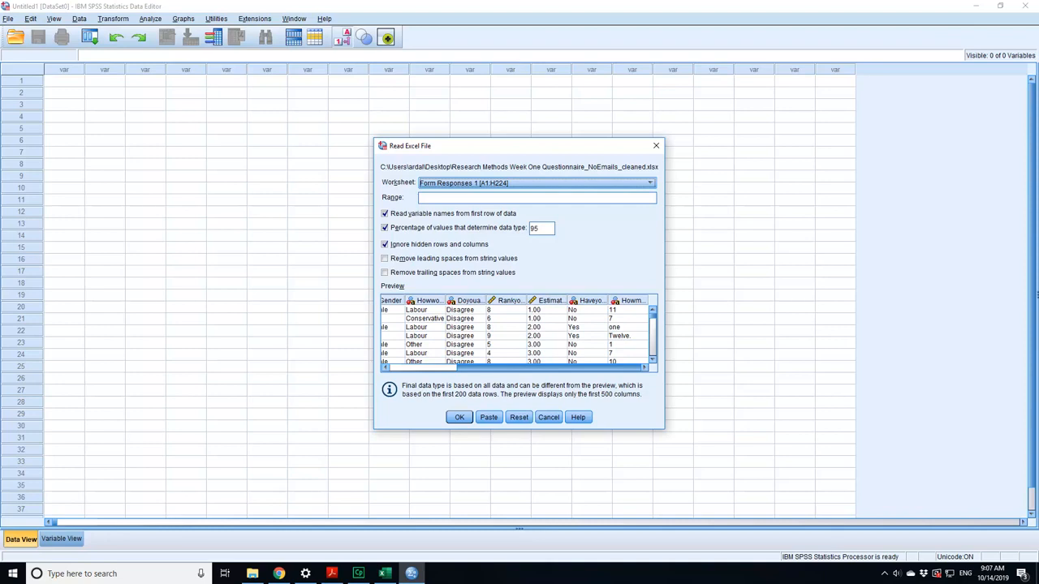
pyautogui.moveTo(586, 362); pyautogui.dragTo(448, 368)
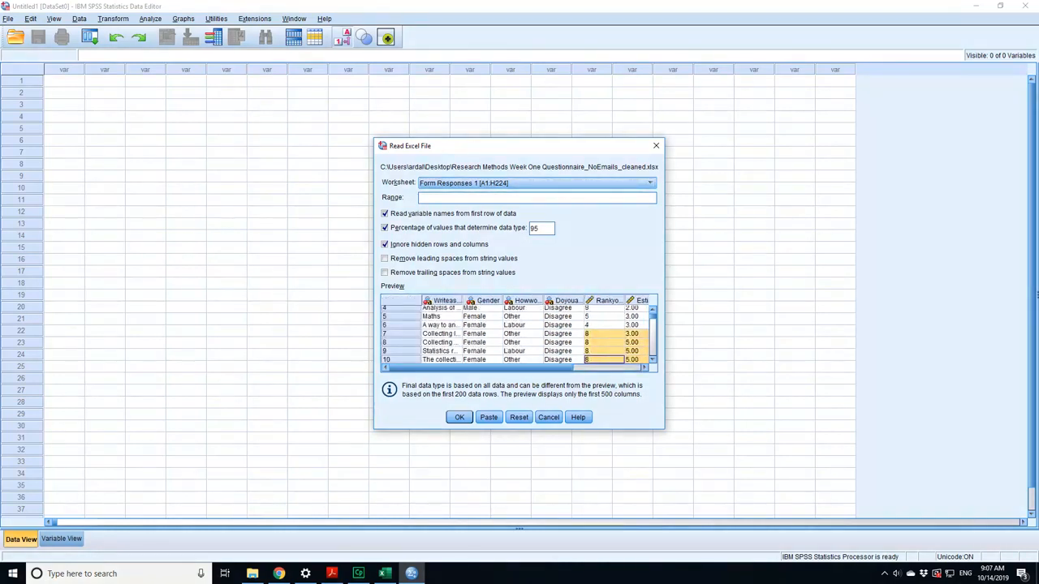
pyautogui.scroll(2, 494, 319)
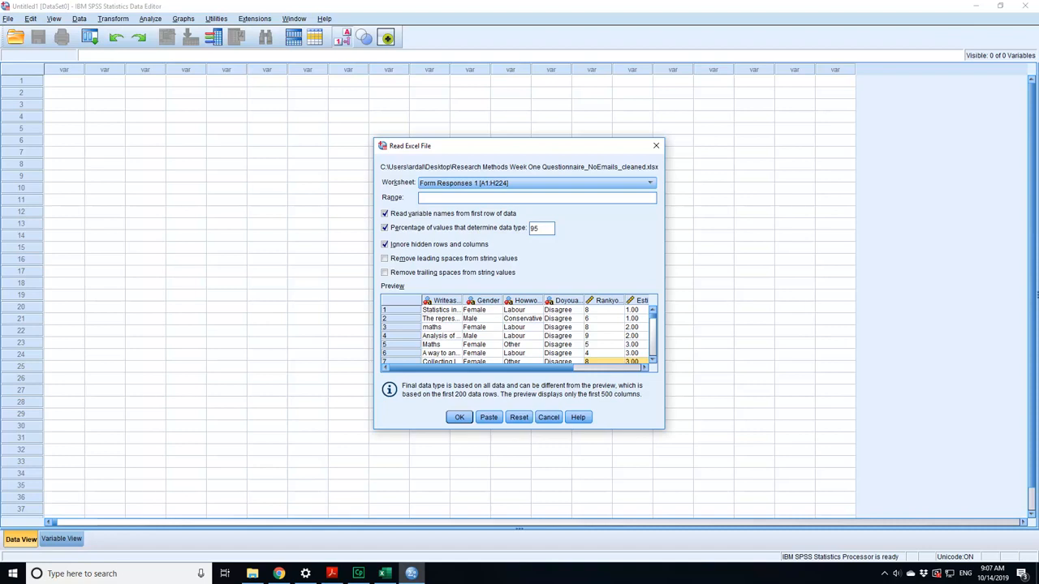
pyautogui.press('Return')
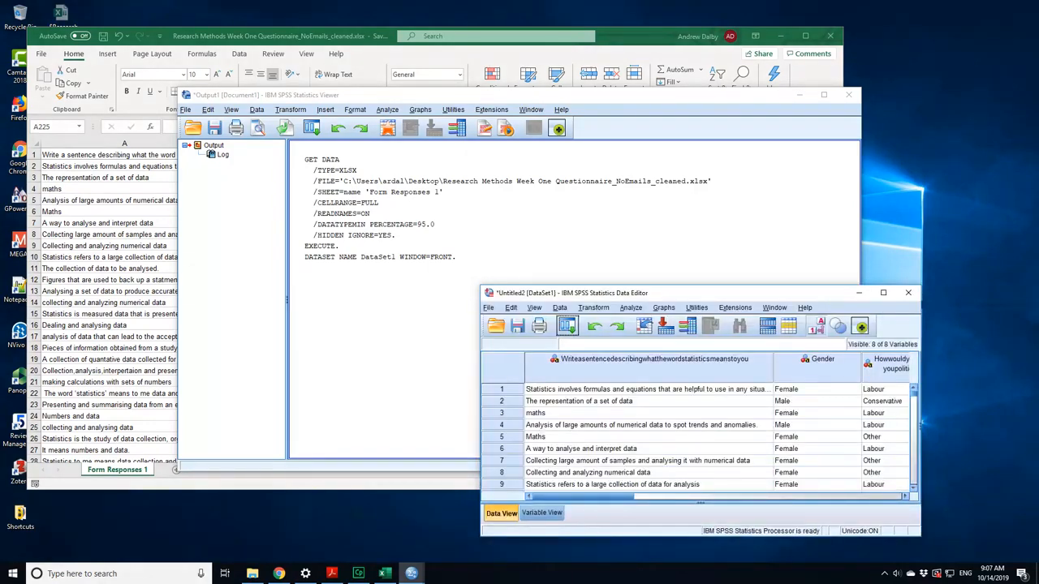
# - Move and enlarge the Data Editor window to show all the imported variables, and look over the imported rows
pyautogui.moveTo(642, 293); pyautogui.dragTo(281, 136)
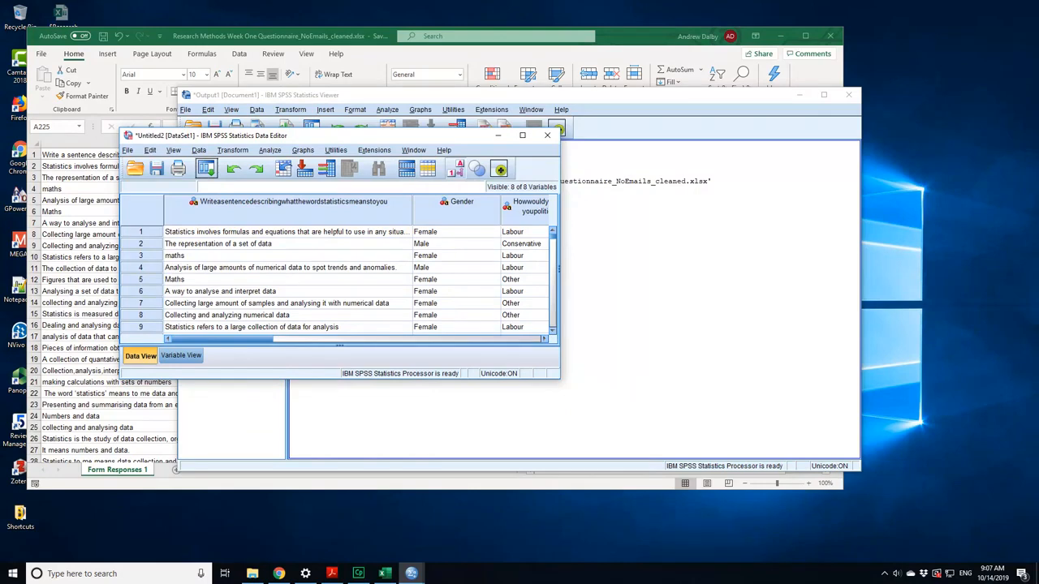
pyautogui.moveTo(558, 376); pyautogui.dragTo(977, 533)
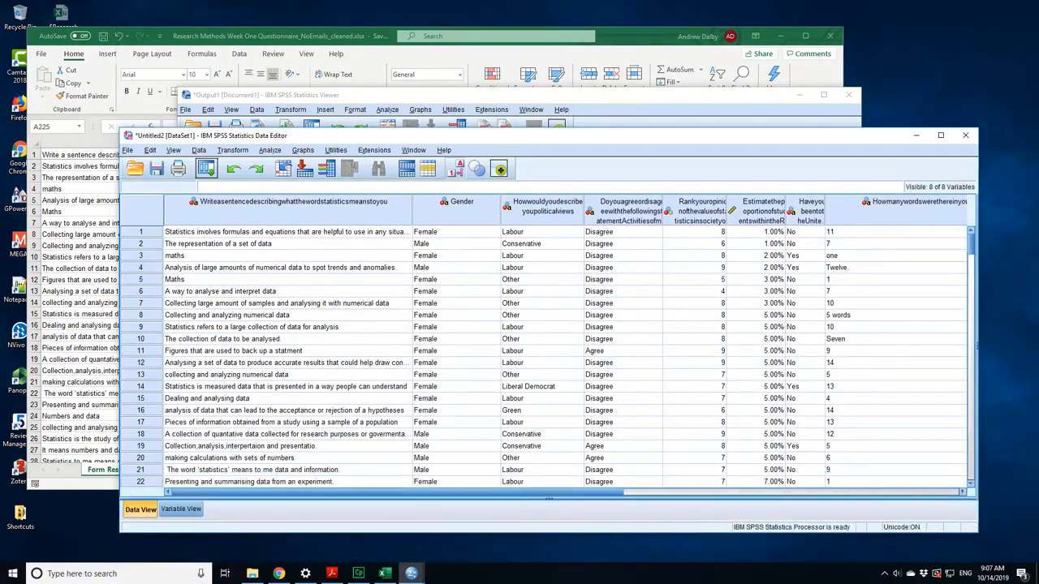
pyautogui.moveTo(569, 135); pyautogui.dragTo(541, 92)
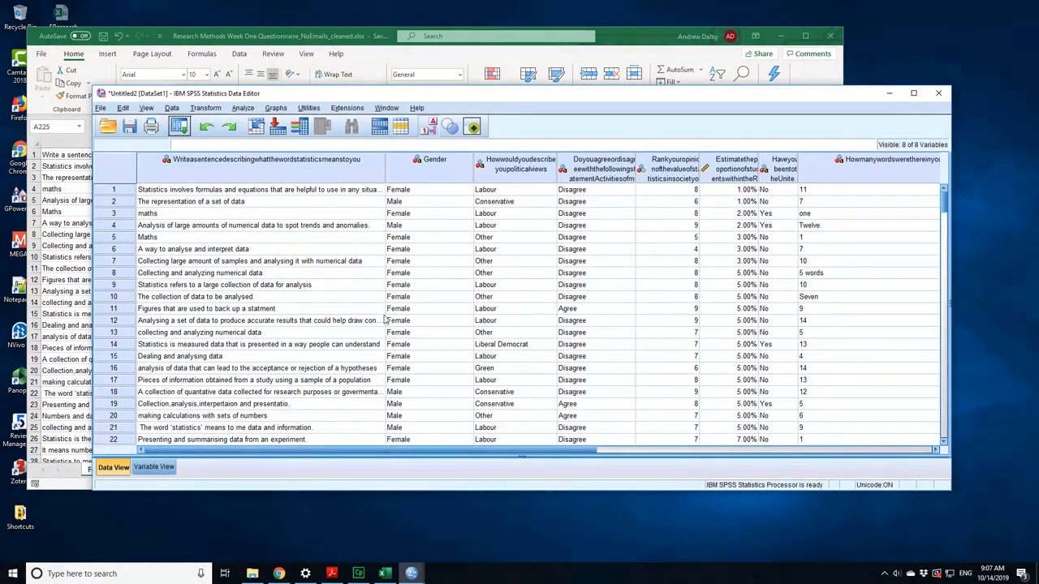
pyautogui.scroll(-4, 385, 320)
pyautogui.scroll(4, 384, 320)
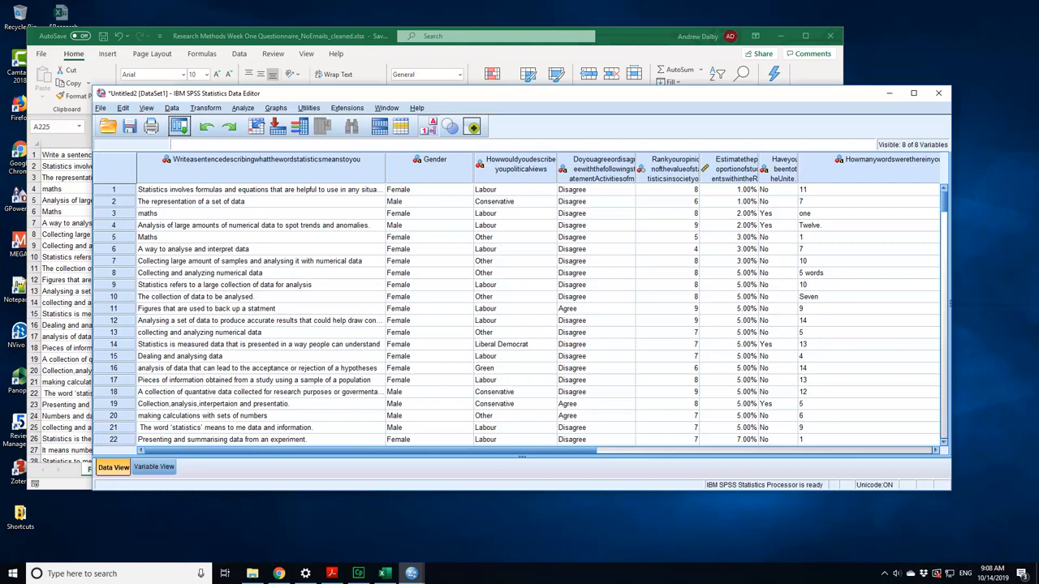
# - Compare the imported responses with their variable definitions and rename the first variable, about what statistics means, to Sentence
pyautogui.click(153, 467)
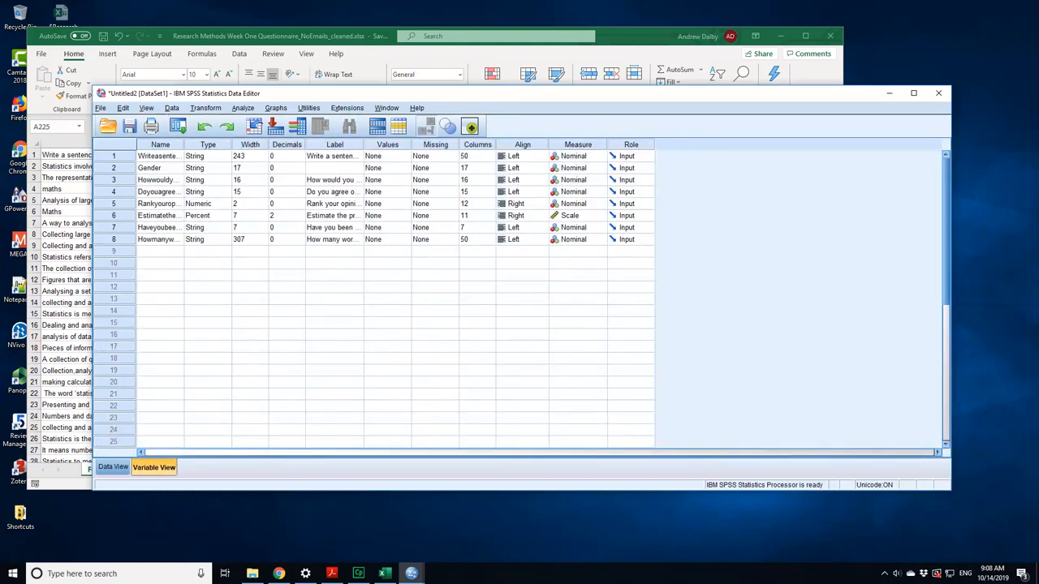
pyautogui.click(112, 467)
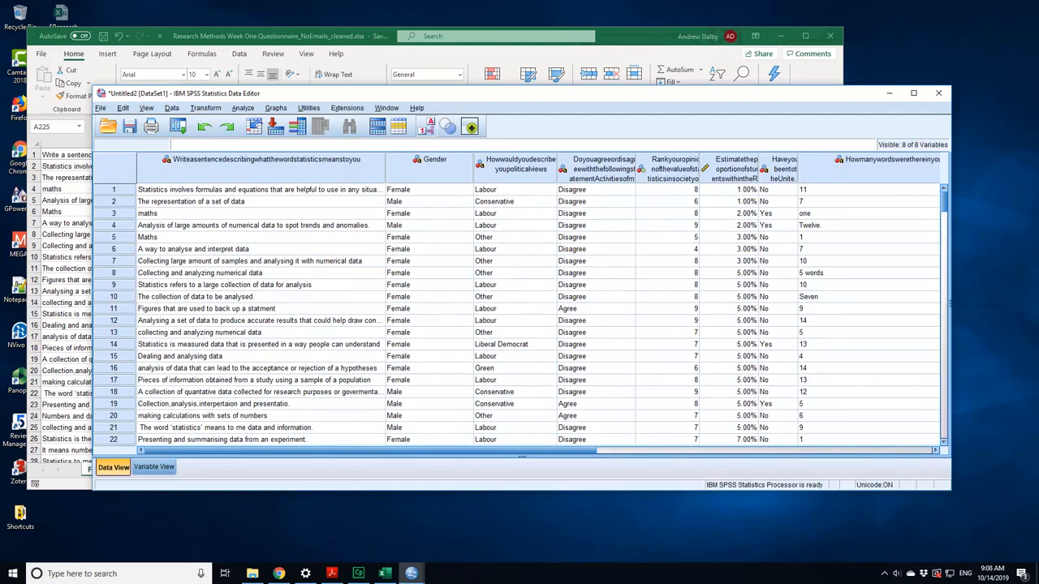
pyautogui.click(153, 467)
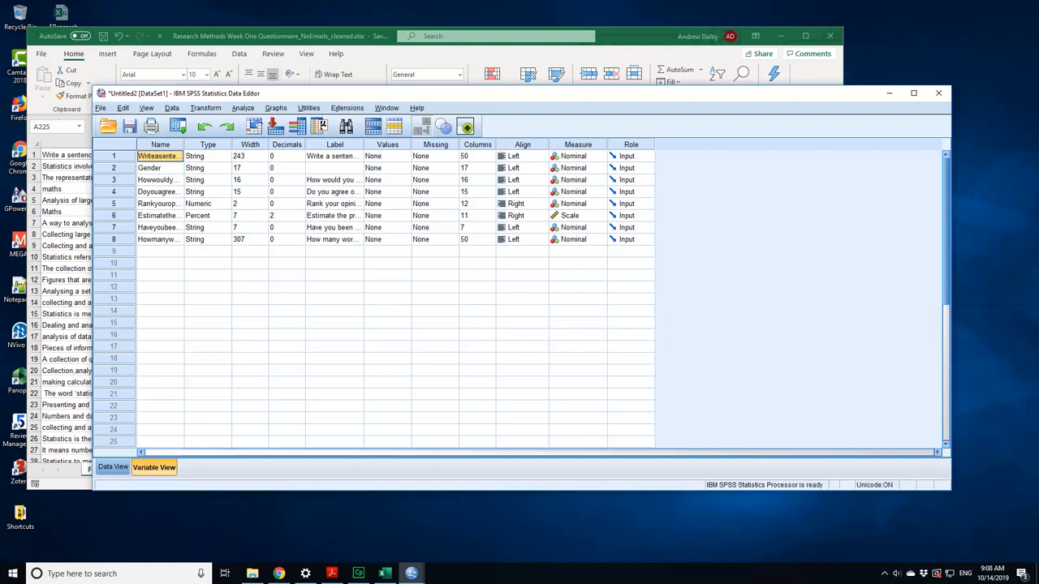
pyautogui.write('Sentence')
pyautogui.press('Return')
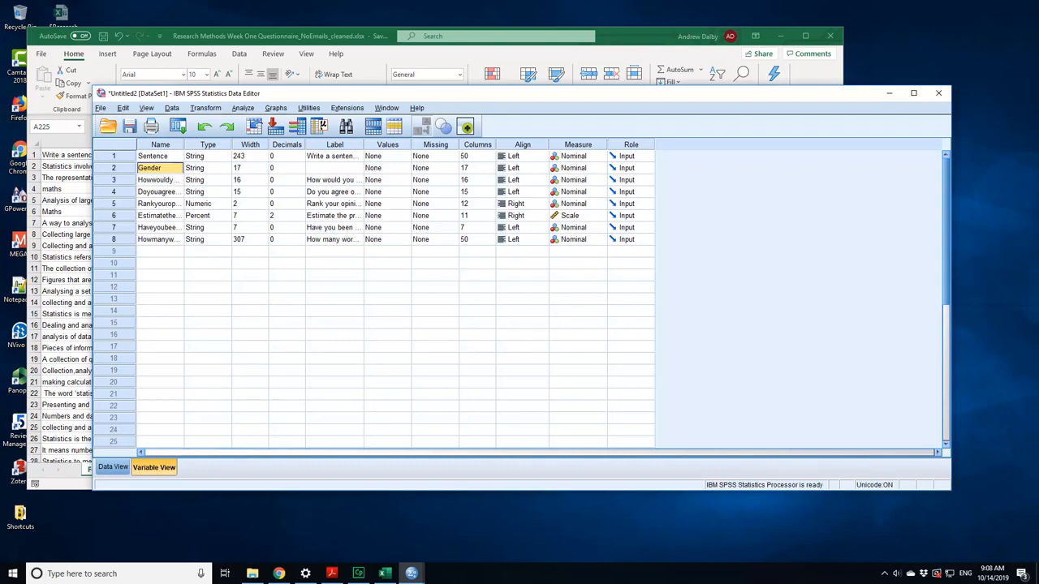
# - Give the Gender variable the label Gender in the variable definitions
pyautogui.click(247, 155)
pyautogui.click(334, 156)
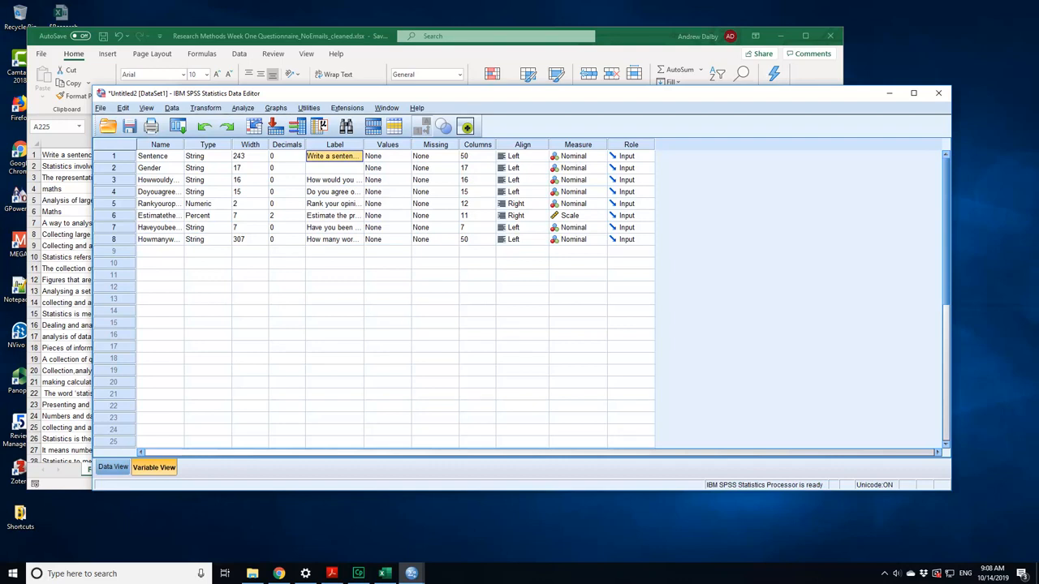
pyautogui.click(334, 168)
pyautogui.write('Gender')
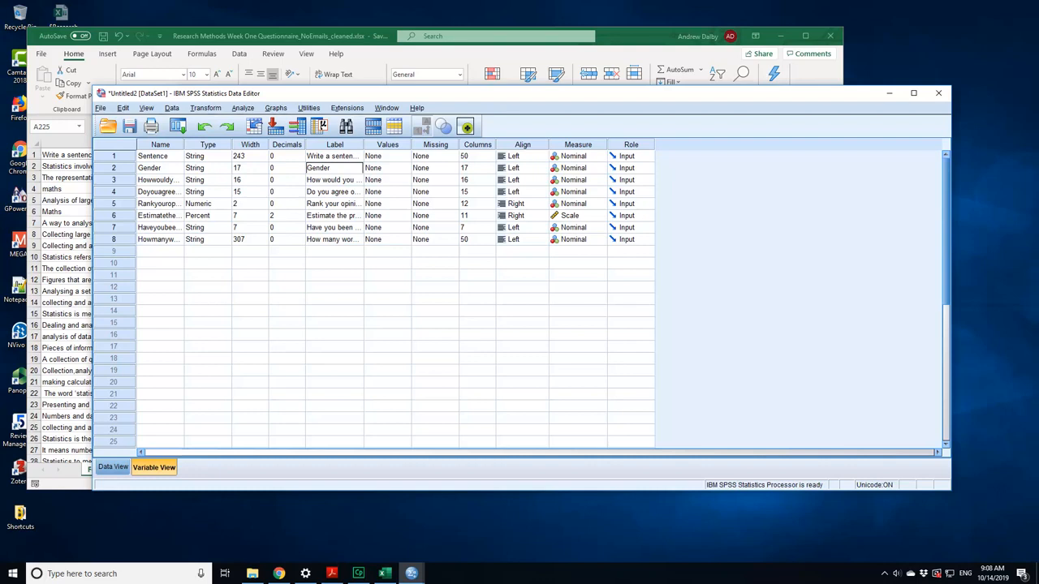
pyautogui.click(287, 168)
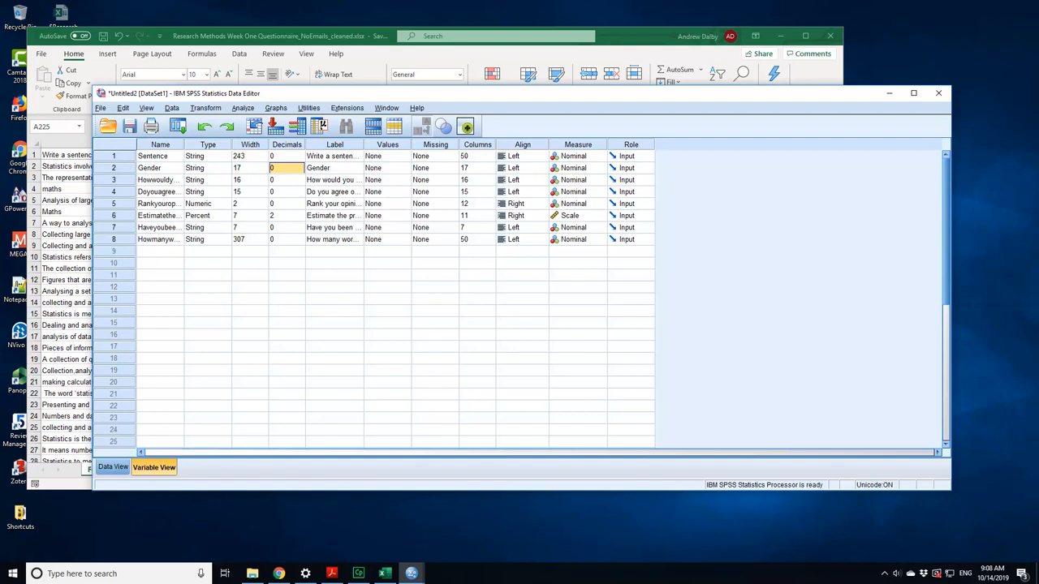
# - Rename the third, fourth and fifth variables to Rating, Agreement and Rank respectively
pyautogui.click(160, 180)
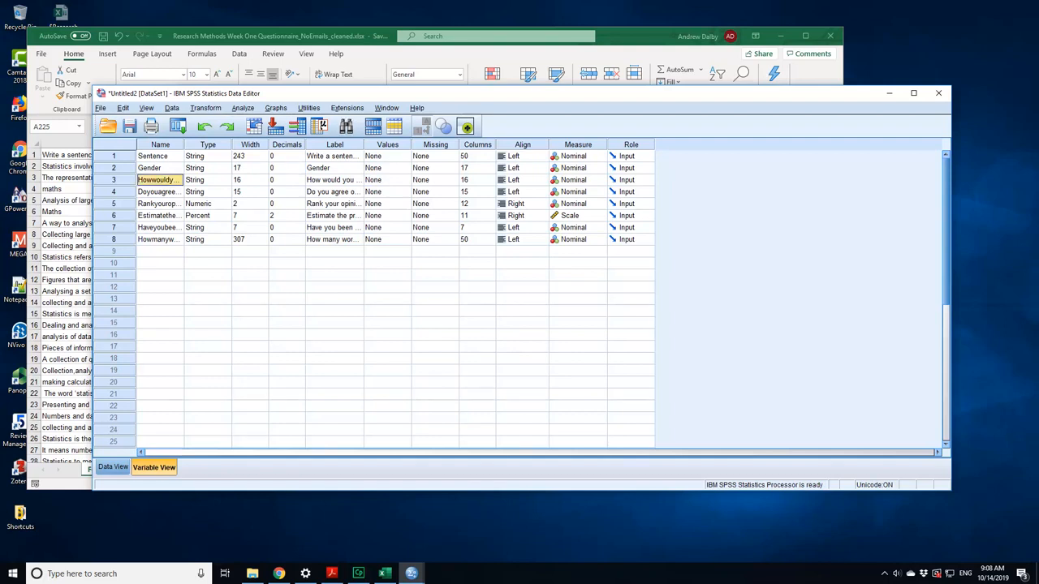
pyautogui.write('Rating')
pyautogui.press('Return')
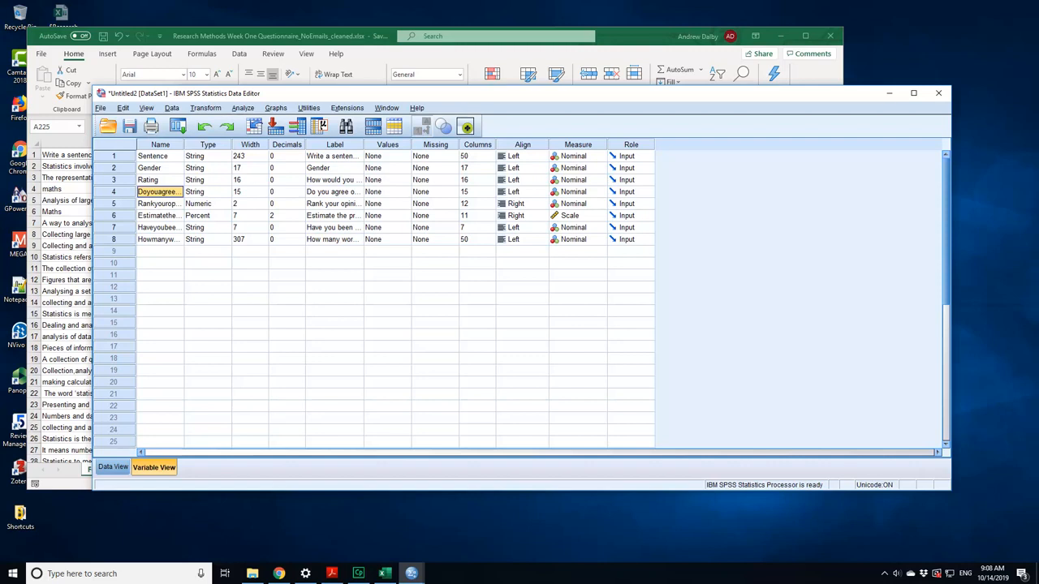
pyautogui.write('Agreement')
pyautogui.press('Return')
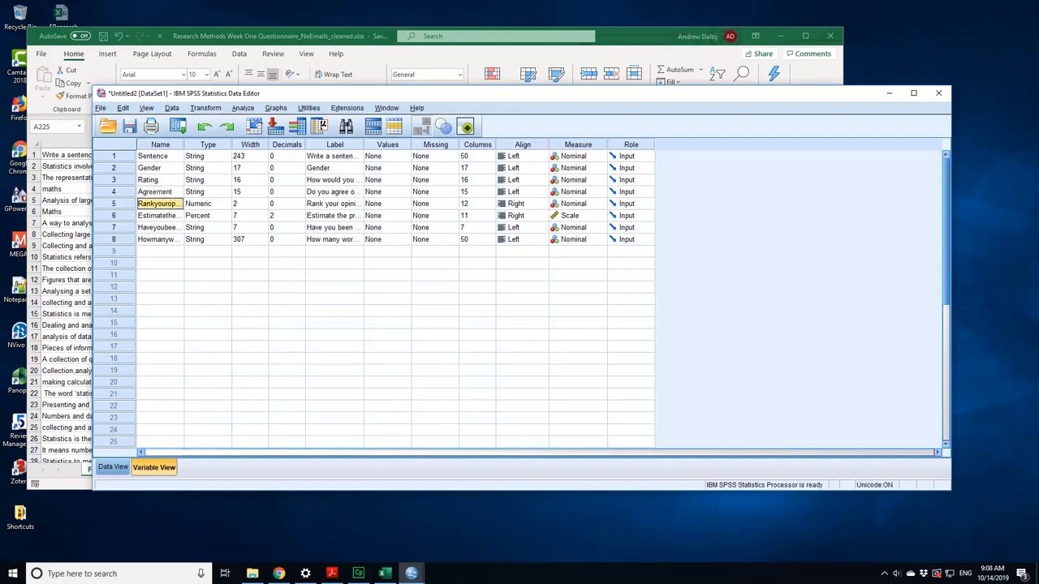
pyautogui.write('Rank')
pyautogui.press('Return')
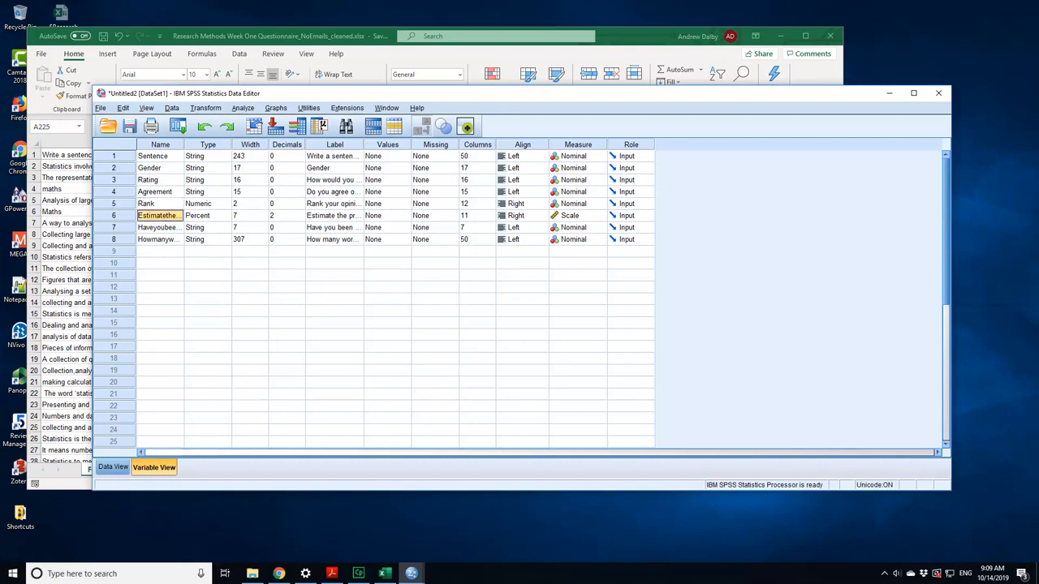
# - Check the political views question's label and correct that variable's name to Politics, and rename the opinion ranking variable to Rating
pyautogui.click(335, 181)
pyautogui.doubleClick(334, 180)
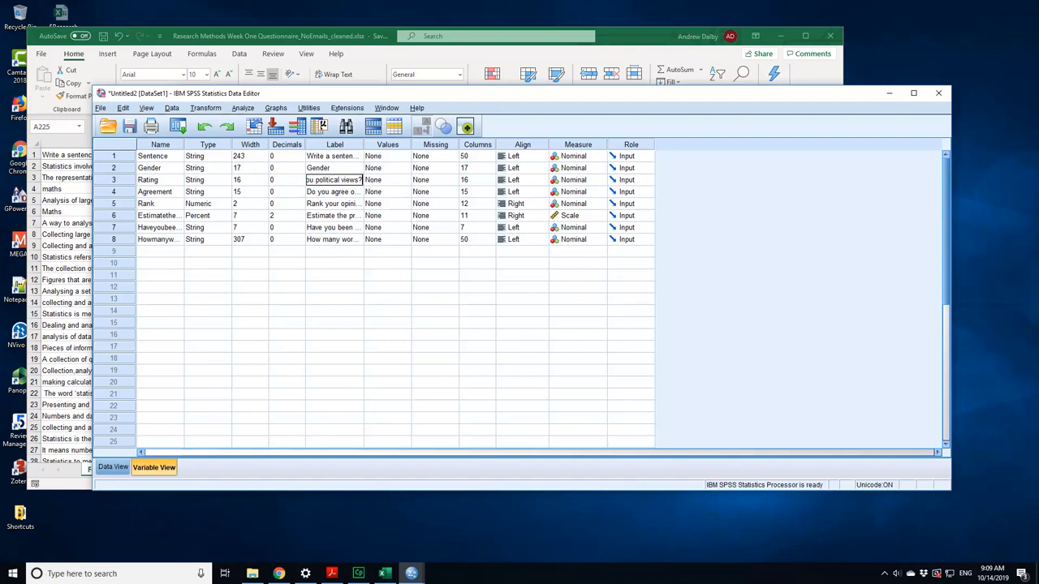
pyautogui.click(160, 180)
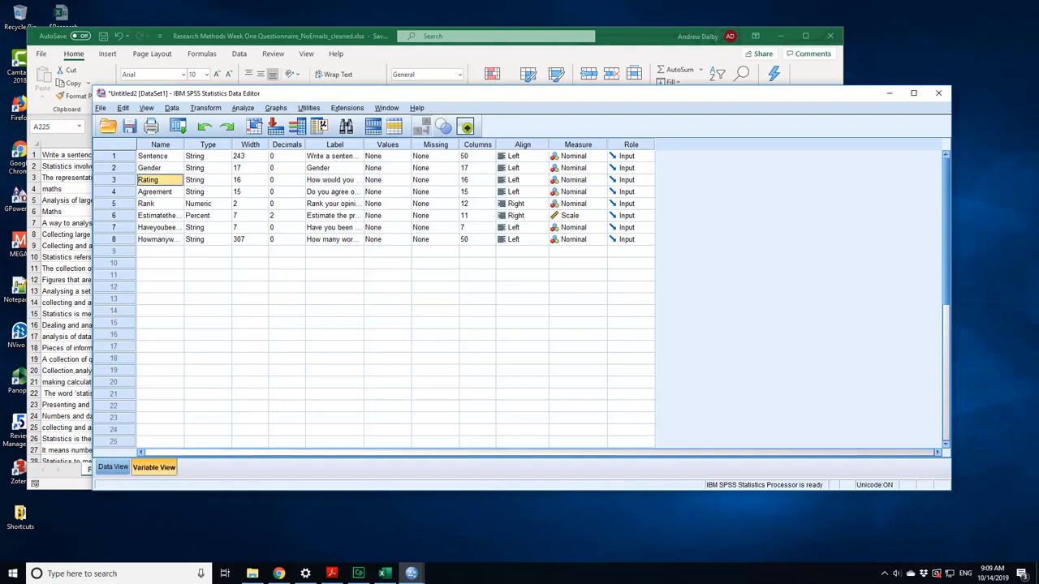
pyautogui.write('Politics')
pyautogui.click(160, 204)
pyautogui.write('Ra')
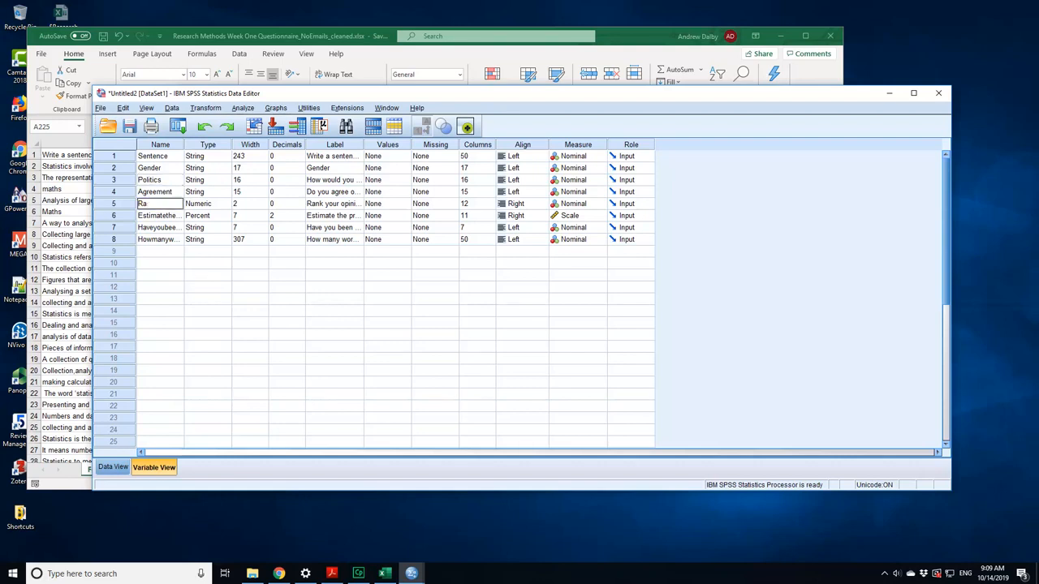
pyautogui.write('ting')
pyautogui.press('Return')
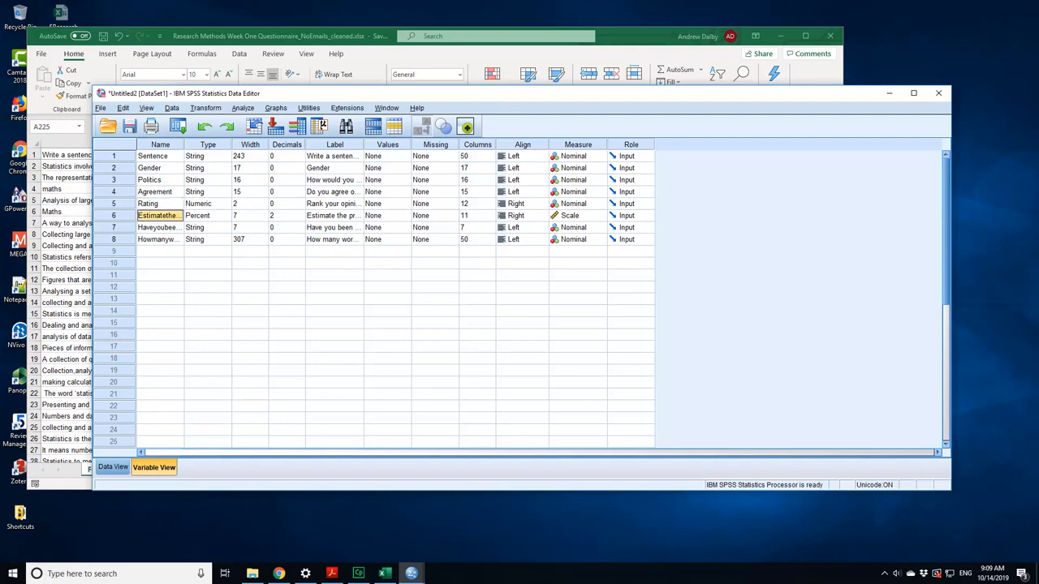
# - Rename the proportion estimate, United States visit and word count variables to Estimate, America and Words respectively
pyautogui.write('E')
pyautogui.write('stimn')
pyautogui.press('Return')
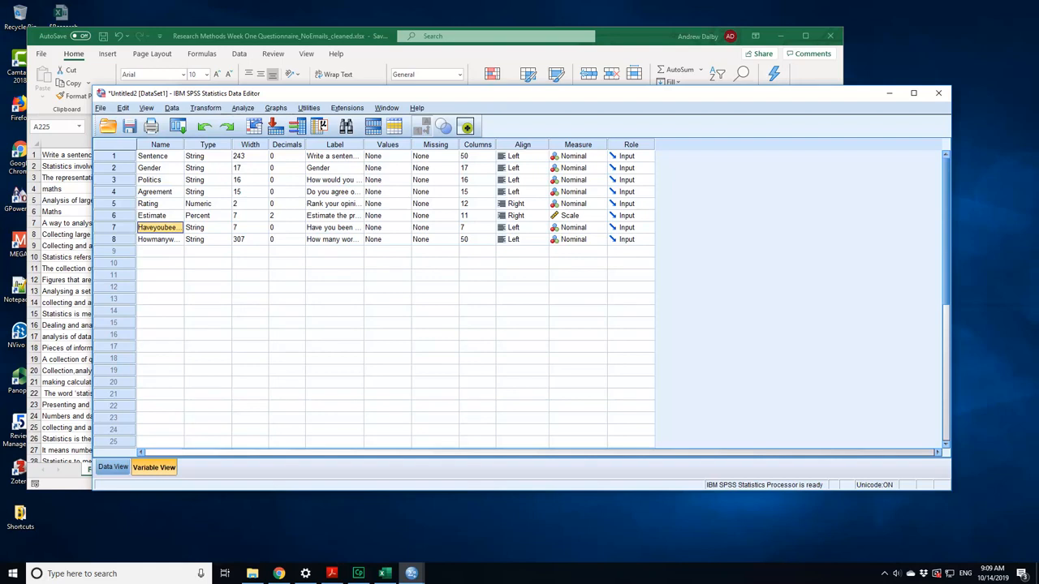
pyautogui.write('America')
pyautogui.press('Return')
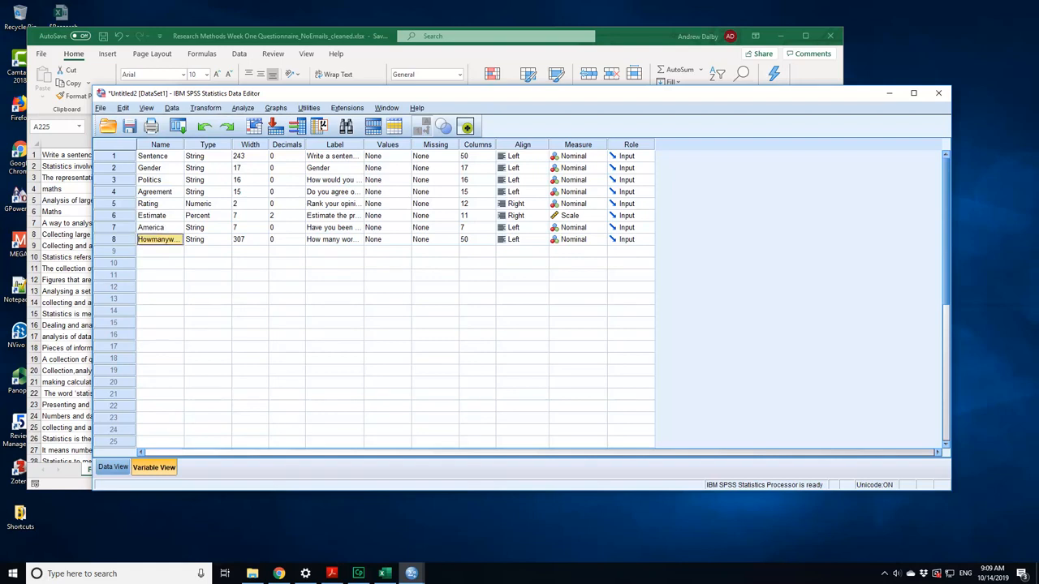
pyautogui.write('Words')
pyautogui.click(284, 311)
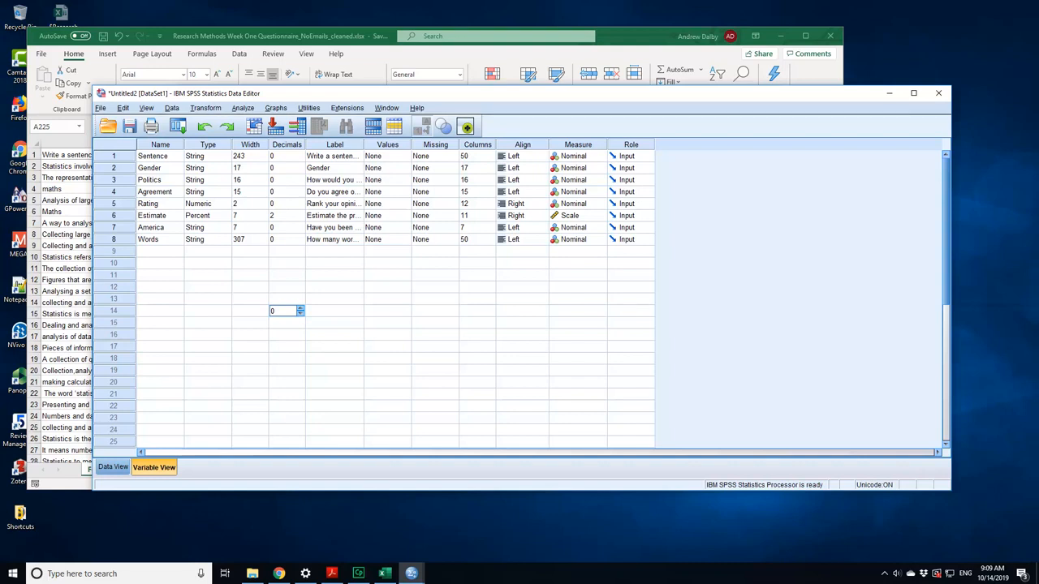
# - Set the Rating variable's measure to Ordinal and check the measure options for Agreement, Politics, Gender, Sentence and Words
pyautogui.click(581, 204)
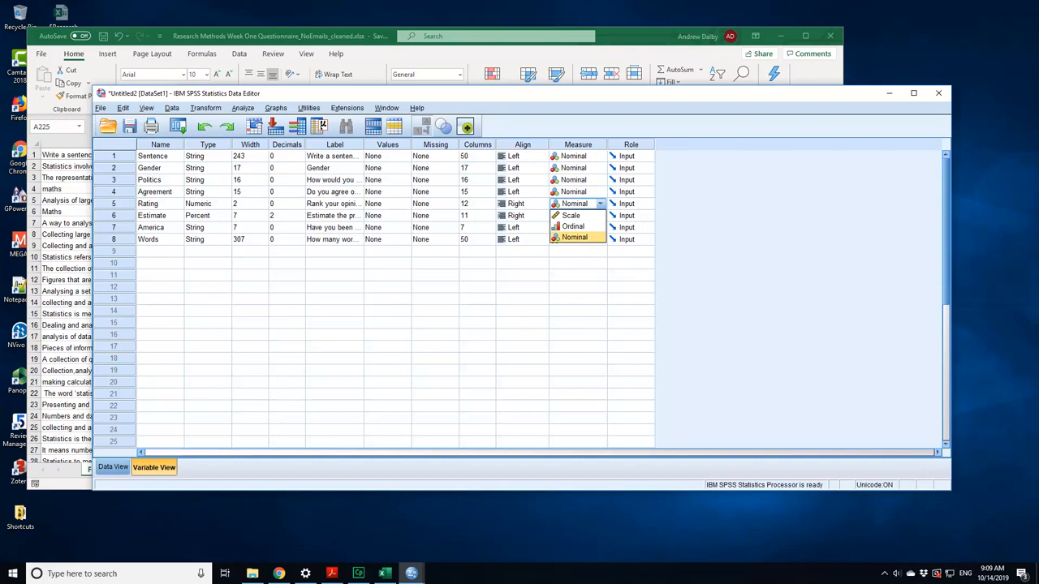
pyautogui.click(574, 227)
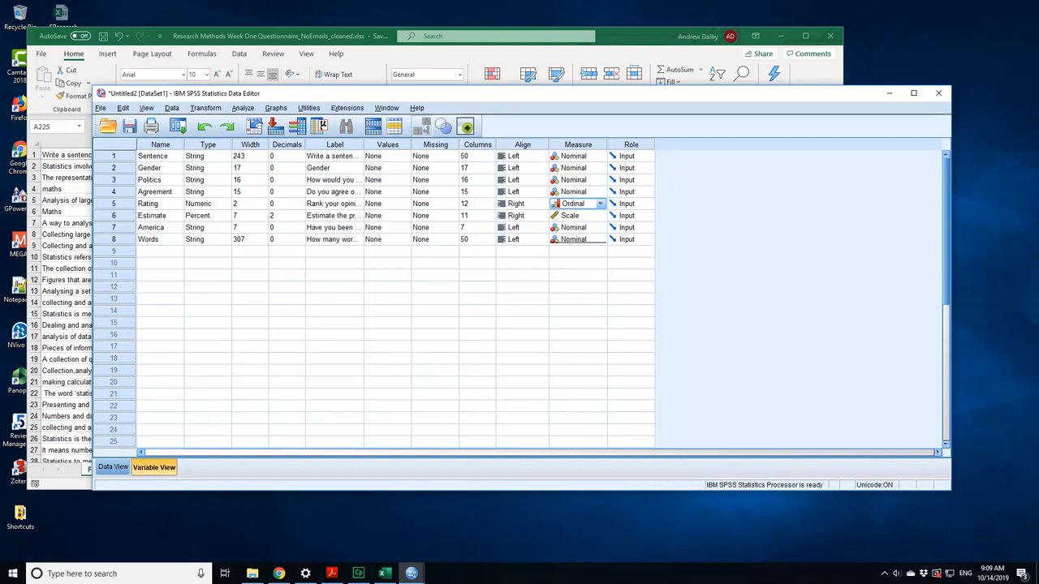
pyautogui.click(600, 192)
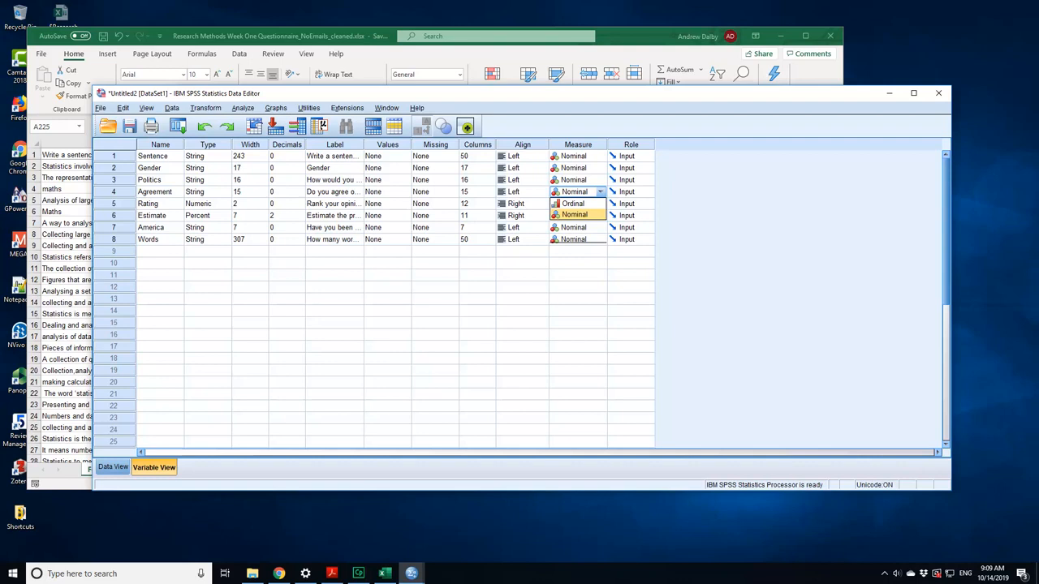
pyautogui.click(599, 180)
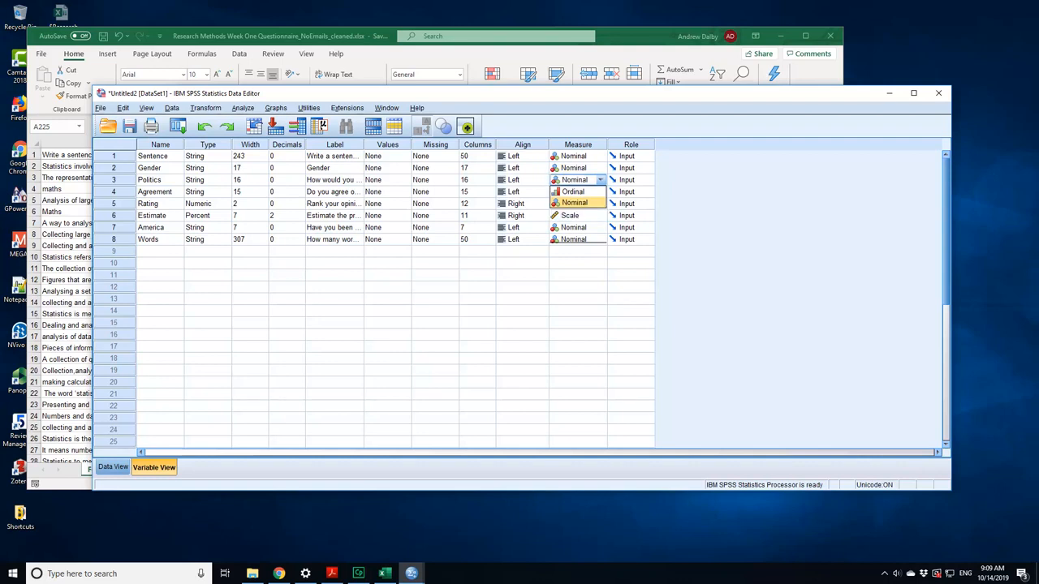
pyautogui.click(600, 168)
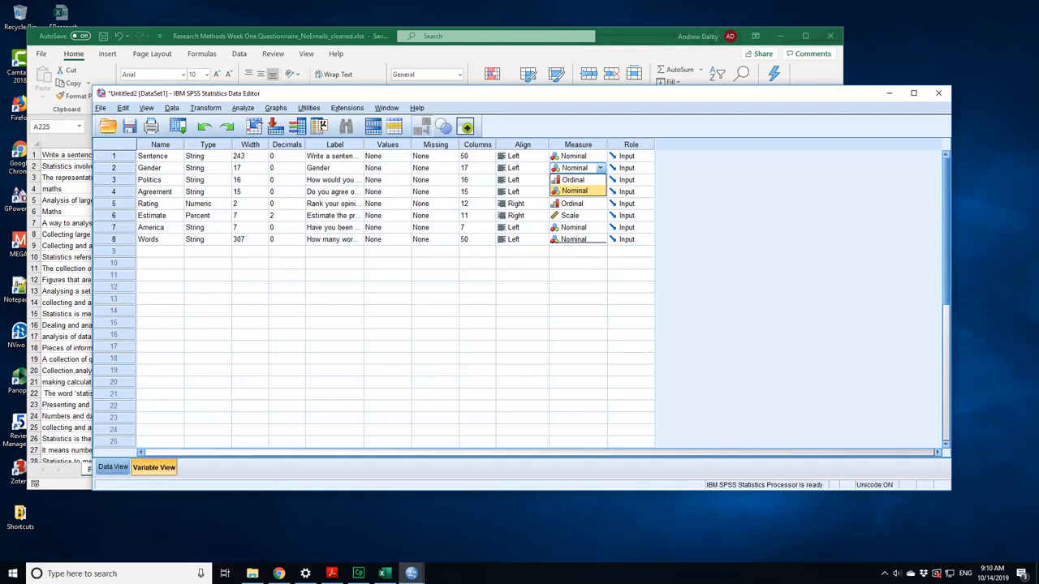
pyautogui.click(600, 155)
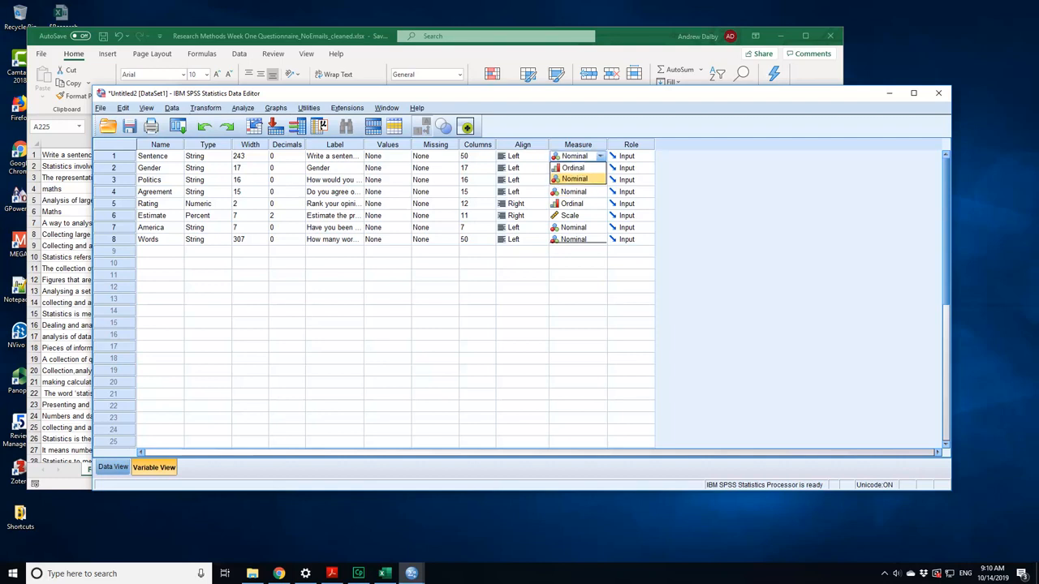
pyautogui.click(600, 239)
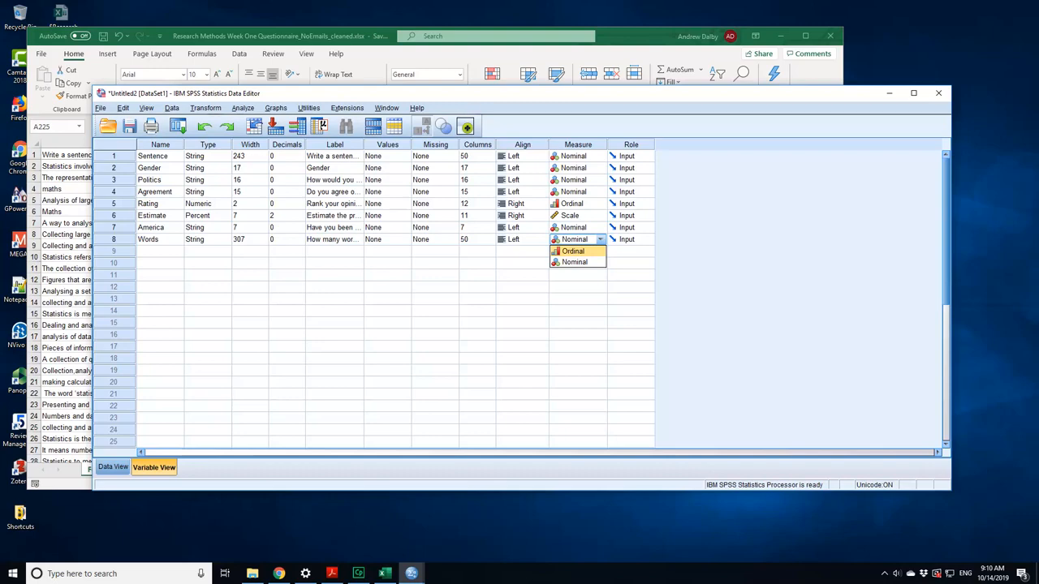
# - Replace the text answers in the Words column of the data with numbers: 1 in row 3, 12 in row 4, 5 in row 8 and 7 in row 10
pyautogui.click(112, 467)
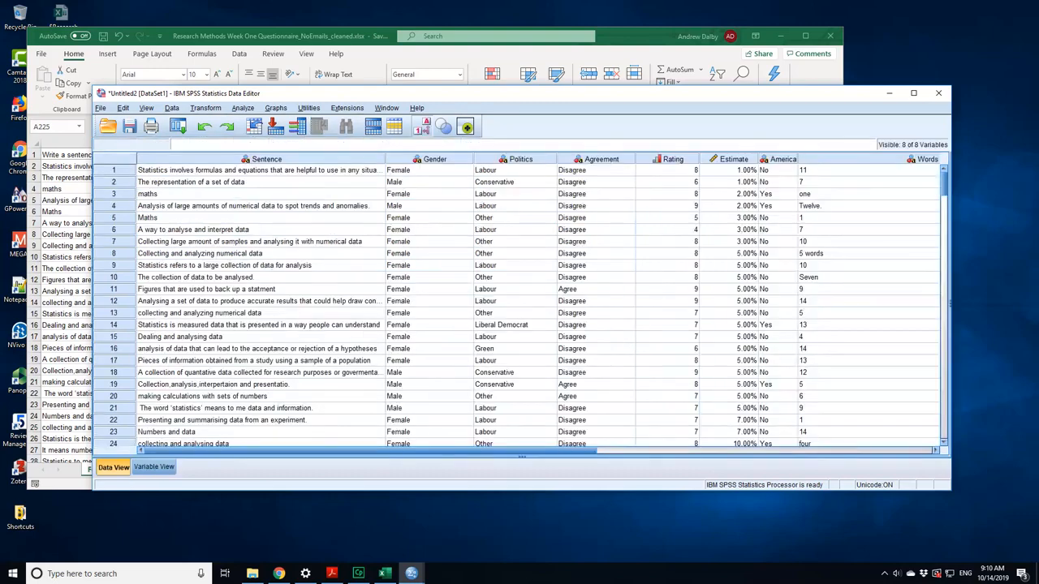
pyautogui.click(828, 194)
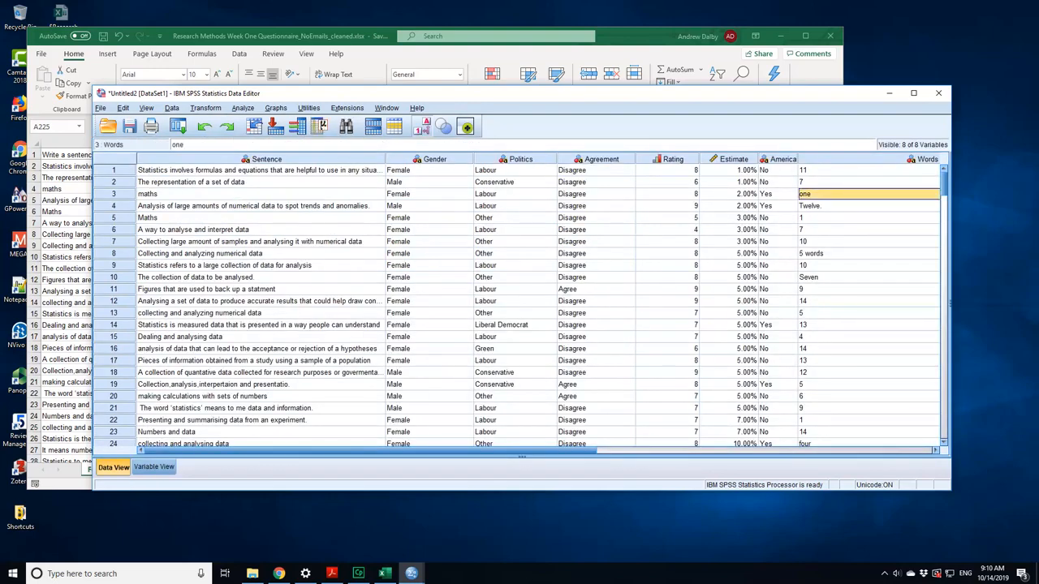
pyautogui.write('1')
pyautogui.click(828, 206)
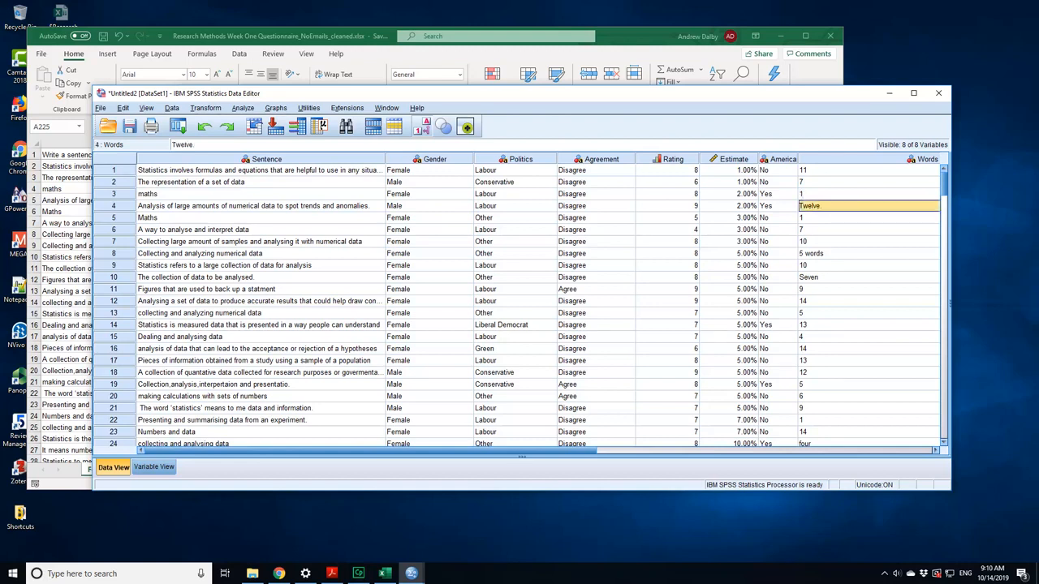
pyautogui.write('12')
pyautogui.click(829, 253)
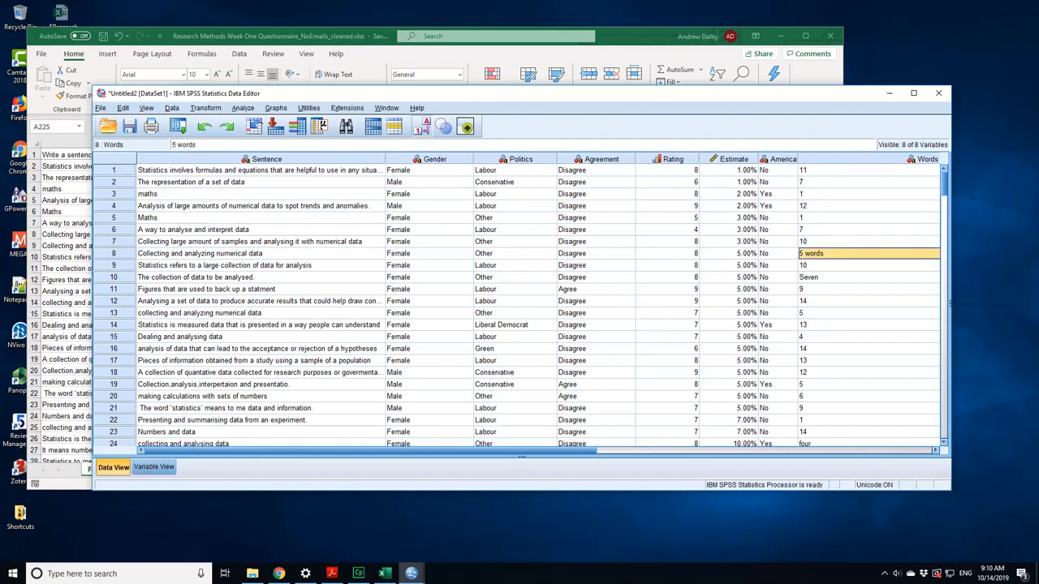
pyautogui.write('5')
pyautogui.click(828, 277)
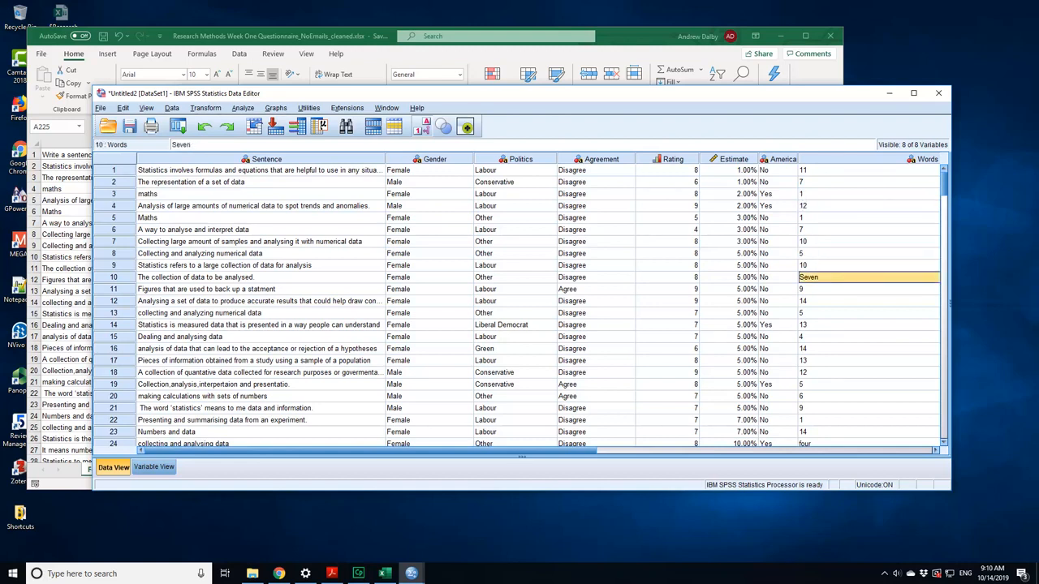
pyautogui.write('7')
# - Replace the spelled-out Words answers in rows 24, 28 and 33 with the numbers 4, 5 and 1
pyautogui.scroll(-4, 818, 296)
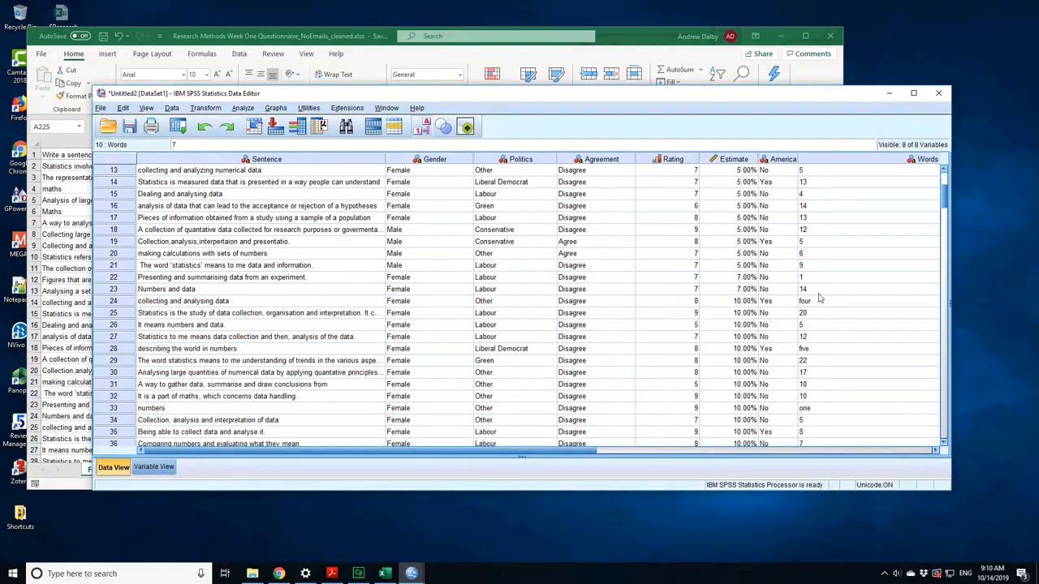
pyautogui.click(820, 300)
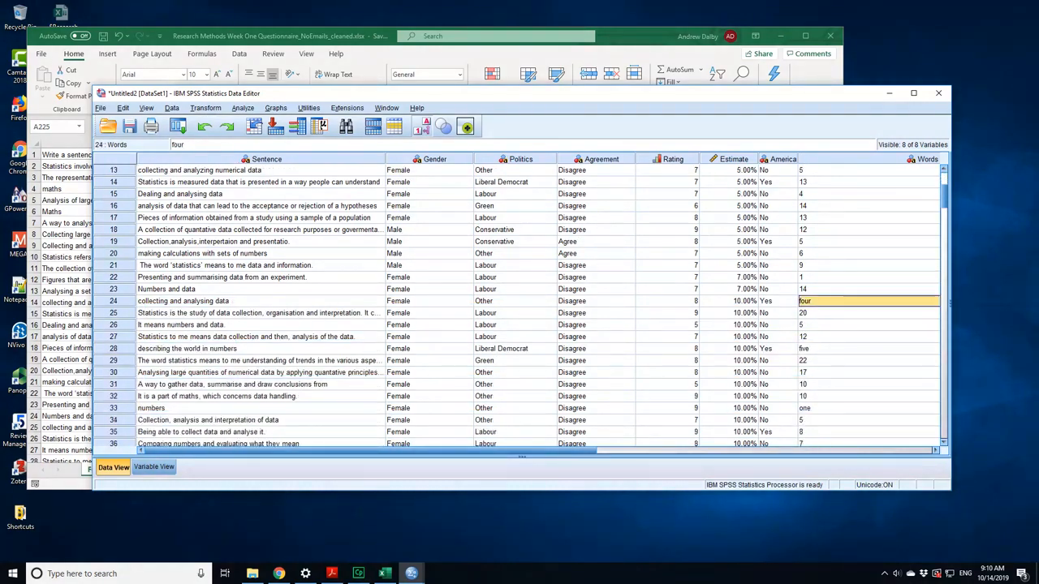
pyautogui.write('4')
pyautogui.click(820, 349)
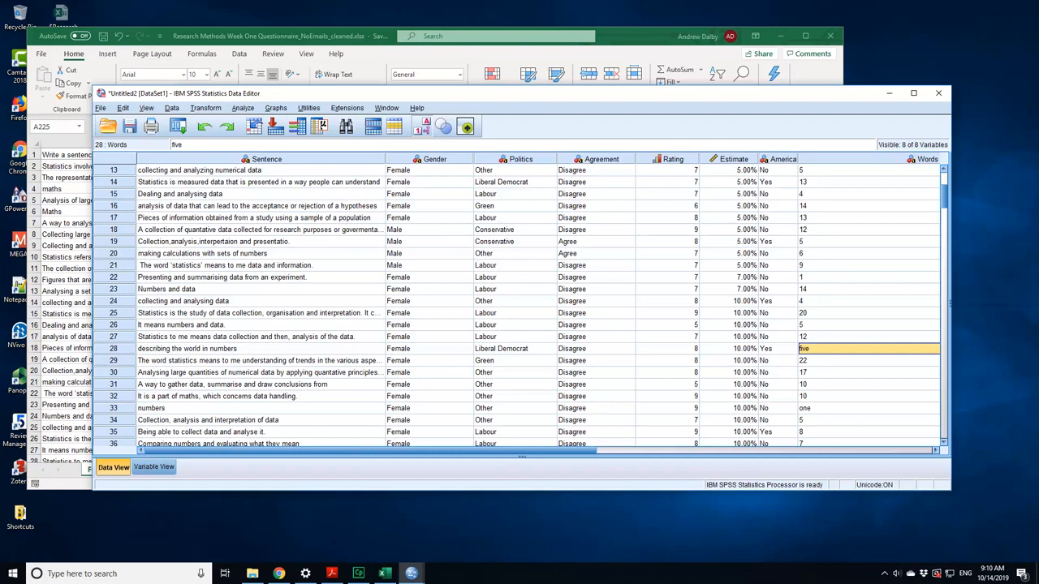
pyautogui.write('5')
pyautogui.scroll(-2, 811, 357)
pyautogui.click(814, 337)
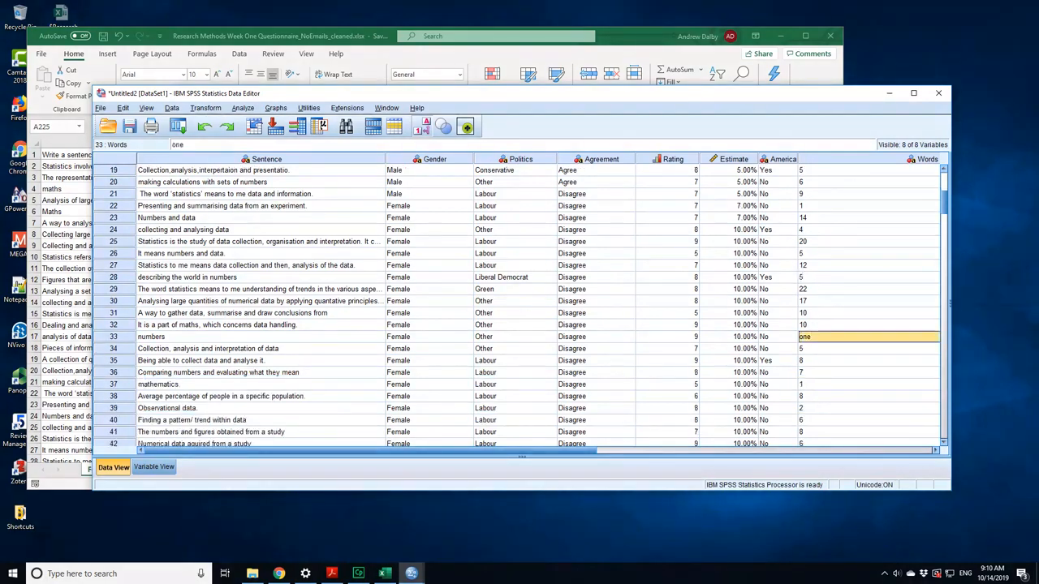
pyautogui.write('1')
pyautogui.scroll(-5, 814, 337)
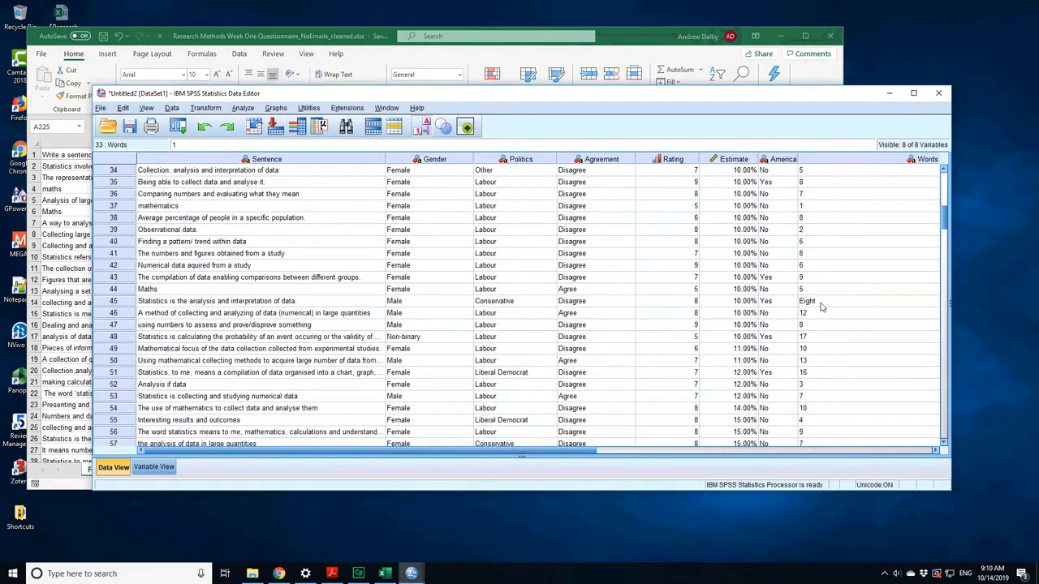
# - Convert the text Words answers in rows 45, 69, 73 and 75 to numbers, entering 13, 7 and 10 in the last three
pyautogui.click(820, 302)
pyautogui.scroll(-7, 825, 341)
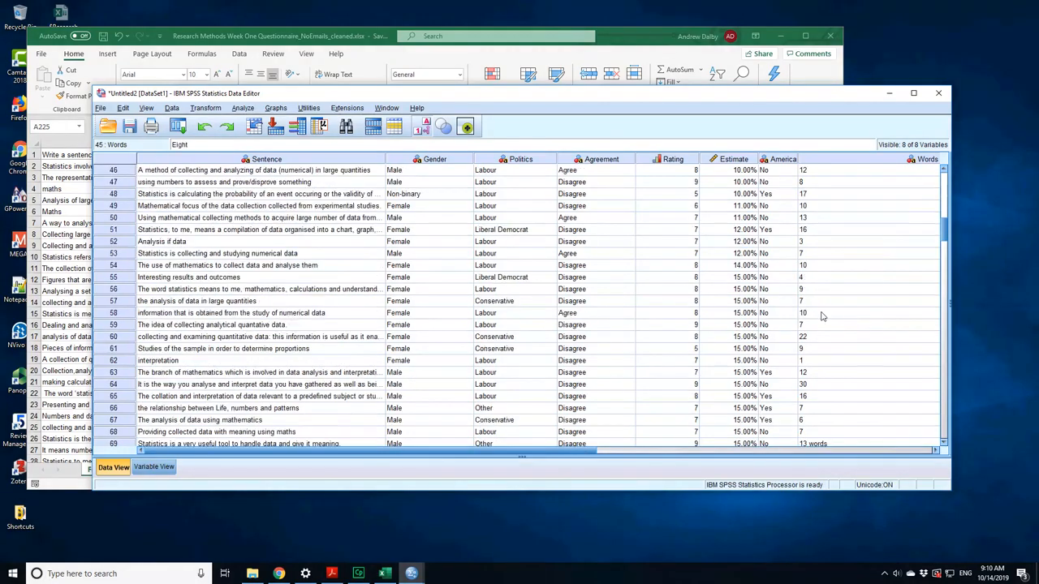
pyautogui.click(825, 341)
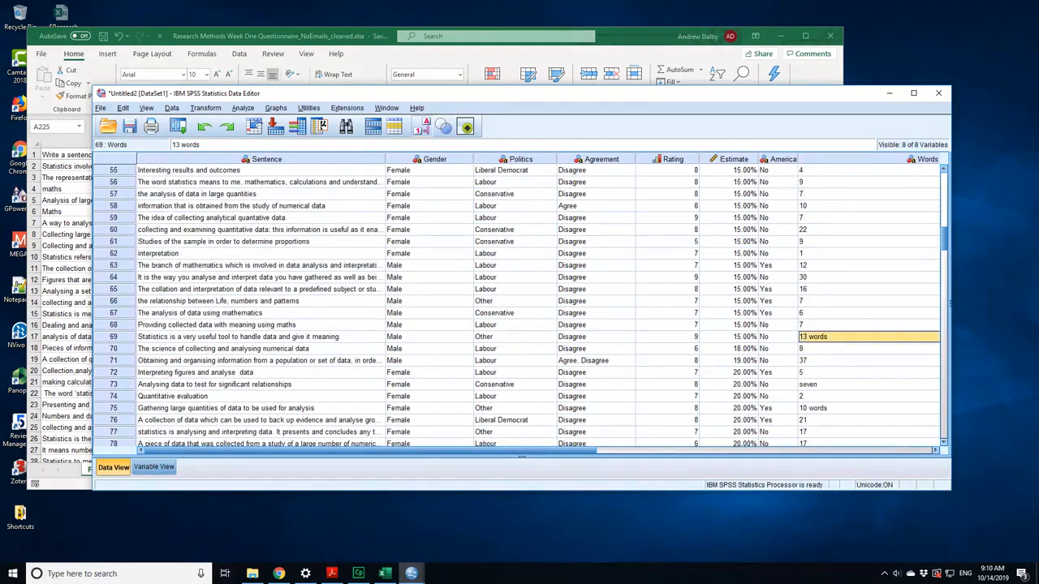
pyautogui.write('13')
pyautogui.click(825, 384)
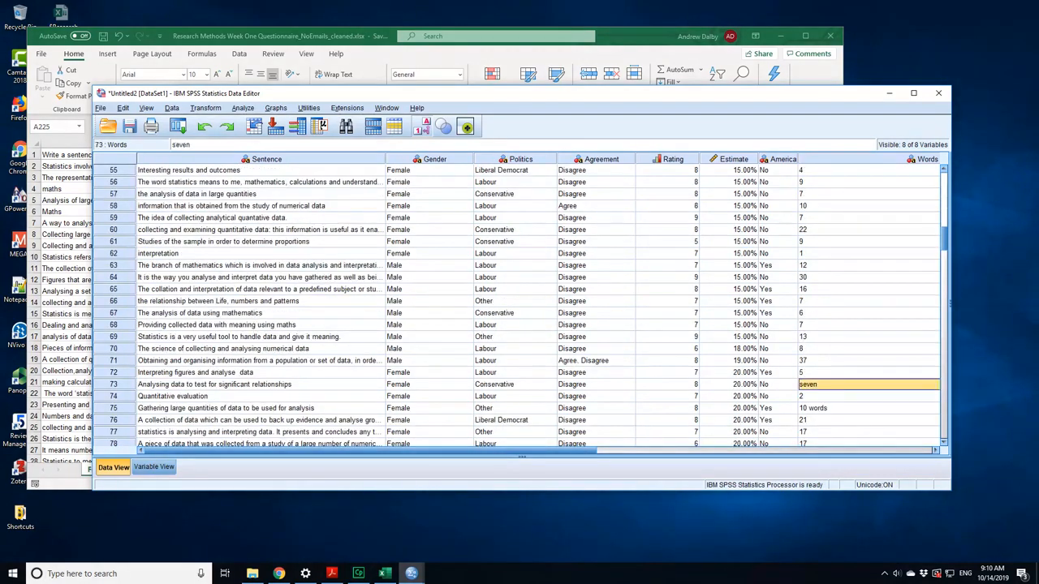
pyautogui.write('7')
pyautogui.click(826, 408)
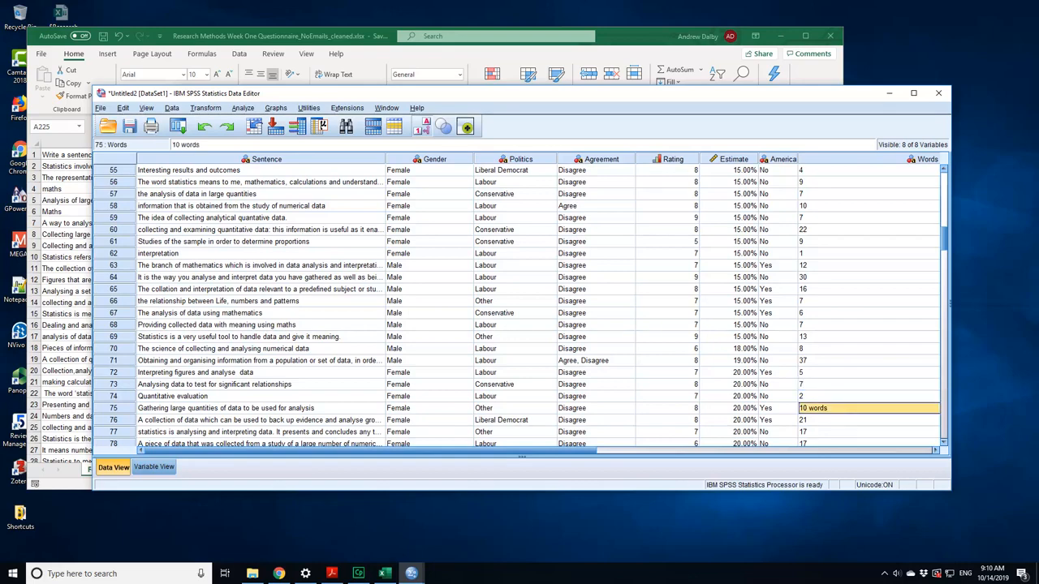
pyautogui.write('10')
# - Replace the spelled-out Words answers in rows 102 and 124 with the numbers 2 and 3
pyautogui.scroll(-3, 819, 415)
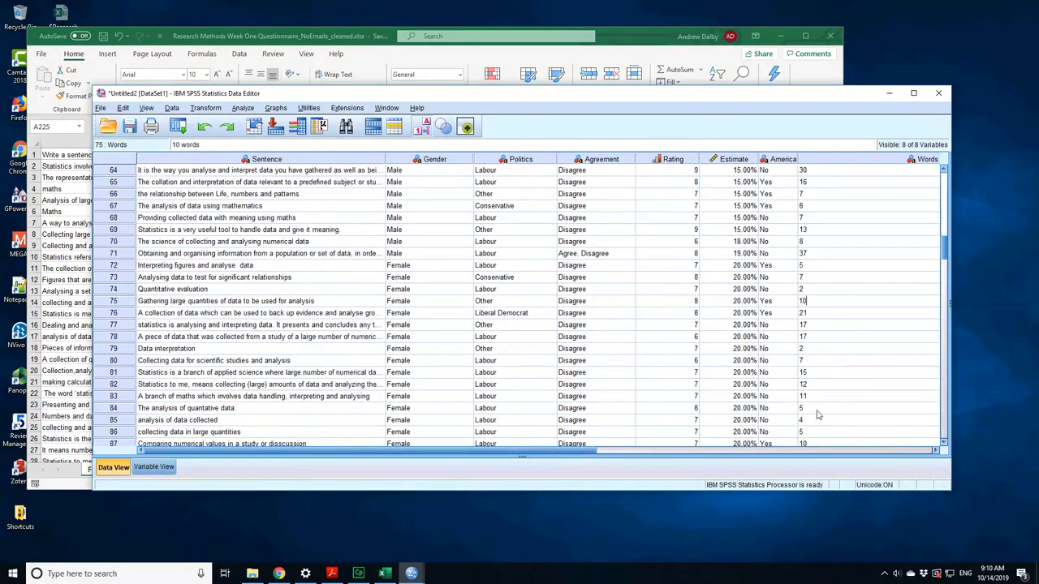
pyautogui.scroll(-10, 819, 415)
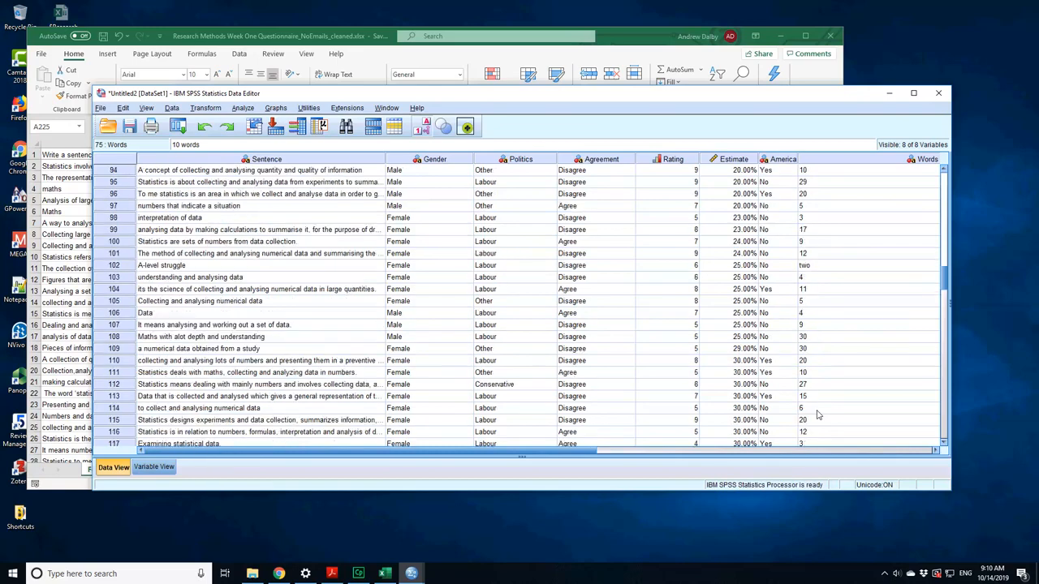
pyautogui.click(823, 266)
pyautogui.write('2')
pyautogui.click(826, 302)
pyautogui.scroll(-3, 828, 345)
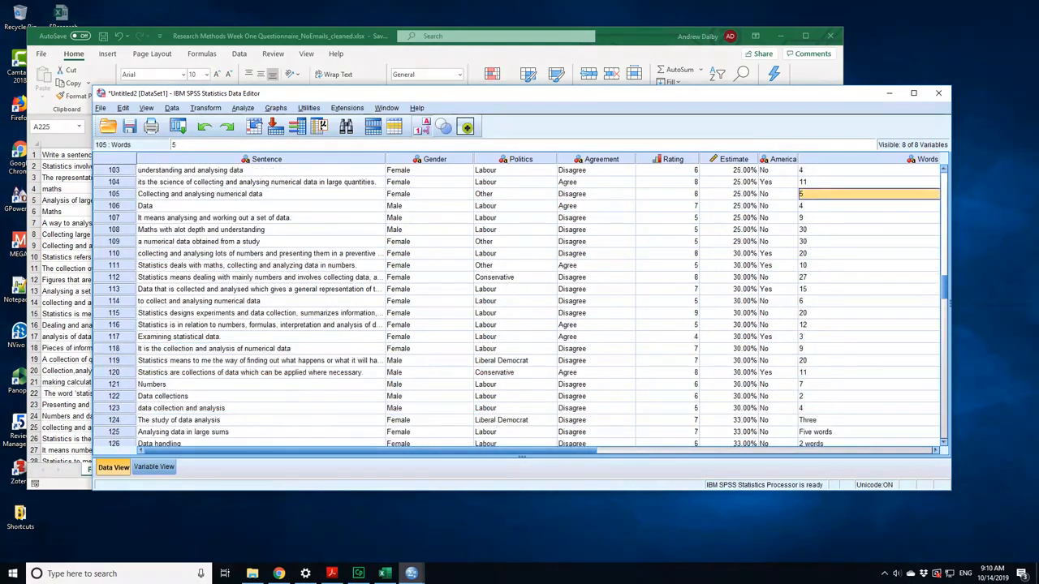
pyautogui.click(812, 420)
pyautogui.write('3')
# - Replace the "Five words" and "2 words" answers in rows 125 and 126 with 5 and 2
pyautogui.scroll(-3, 827, 341)
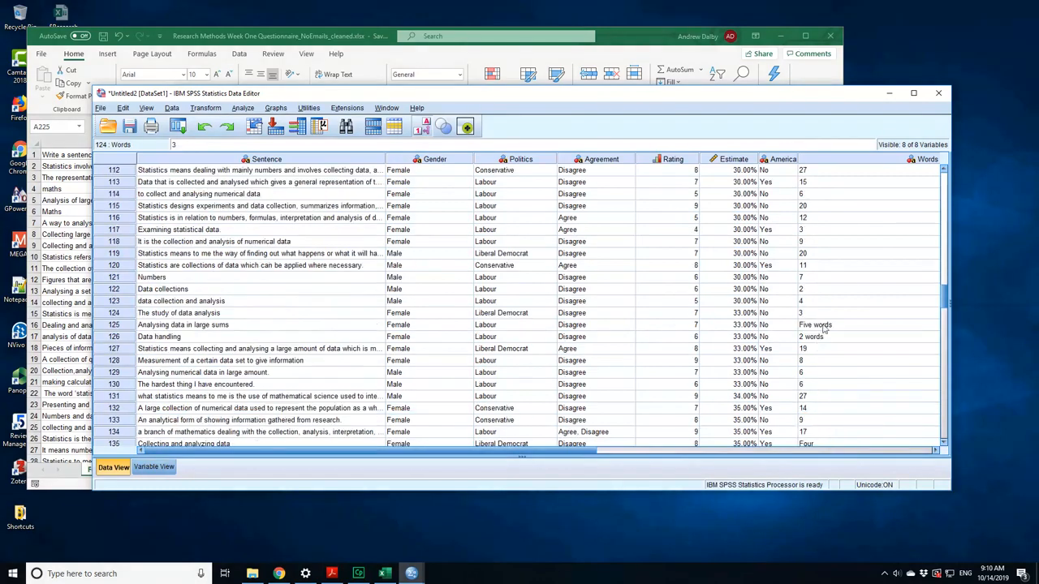
pyautogui.click(827, 324)
pyautogui.write('5')
pyautogui.press('Return')
pyautogui.write('2')
pyautogui.click(827, 360)
# - Replace the spelled-out Words answers in rows 135 and 148 with the numbers 4 and 2
pyautogui.scroll(-1, 826, 363)
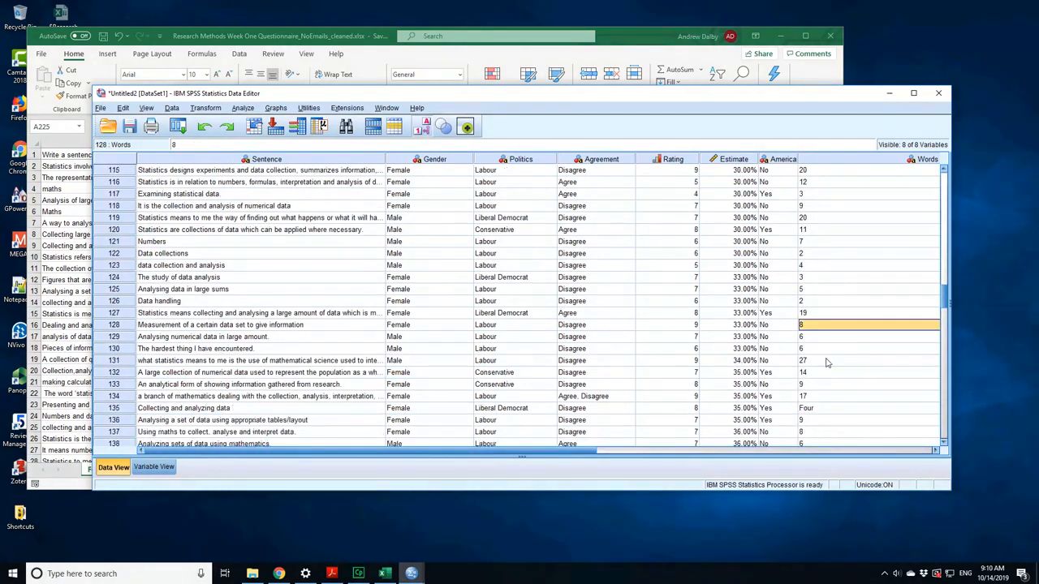
pyautogui.scroll(-1, 826, 363)
pyautogui.click(826, 372)
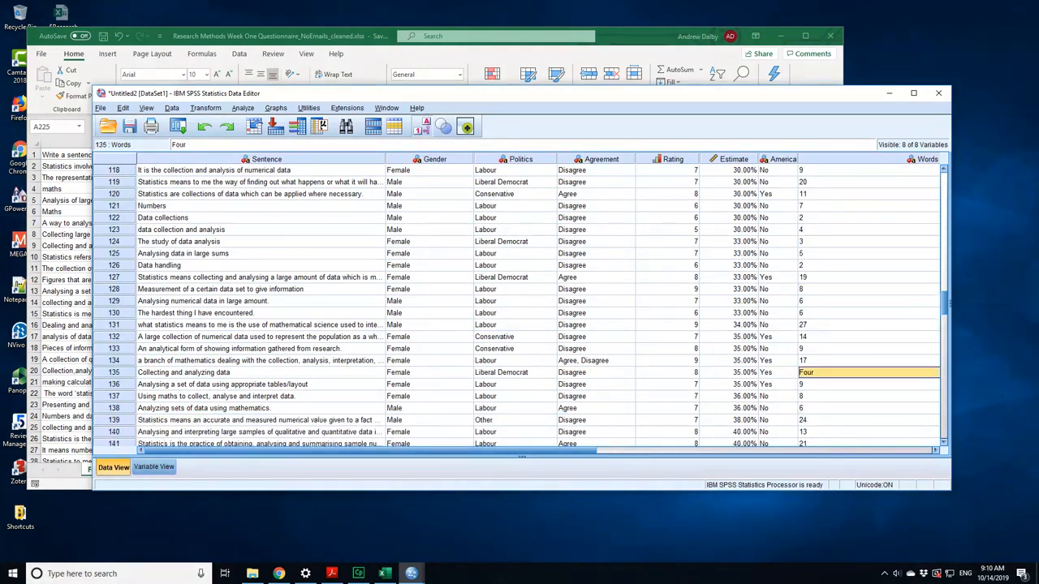
pyautogui.write('4')
pyautogui.scroll(-4, 819, 372)
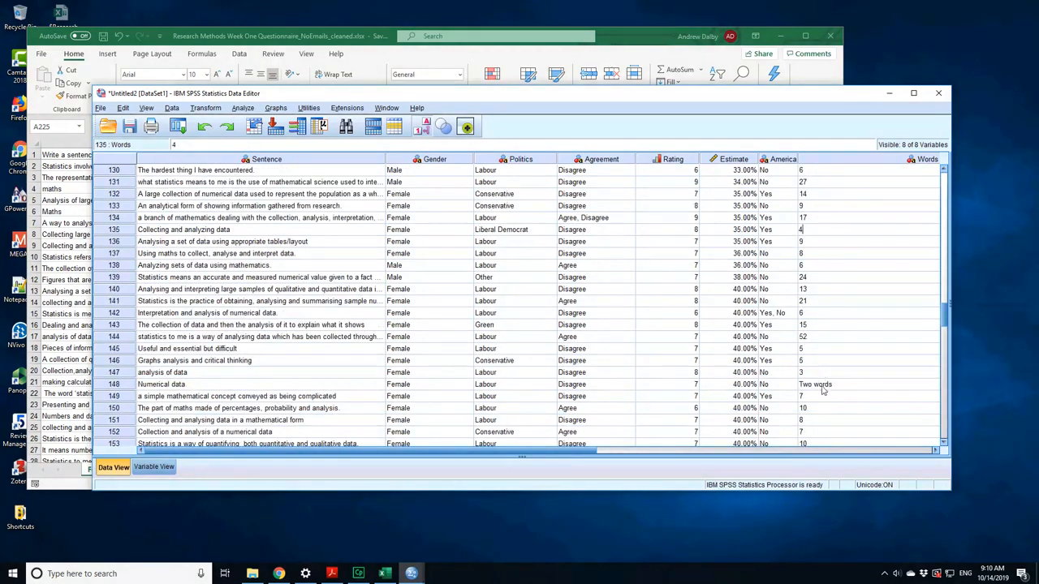
pyautogui.click(822, 387)
pyautogui.write('2')
# - Replace the Words answer in row 158 with 4 and the long text answer in row 159 with 1
pyautogui.scroll(-3, 823, 387)
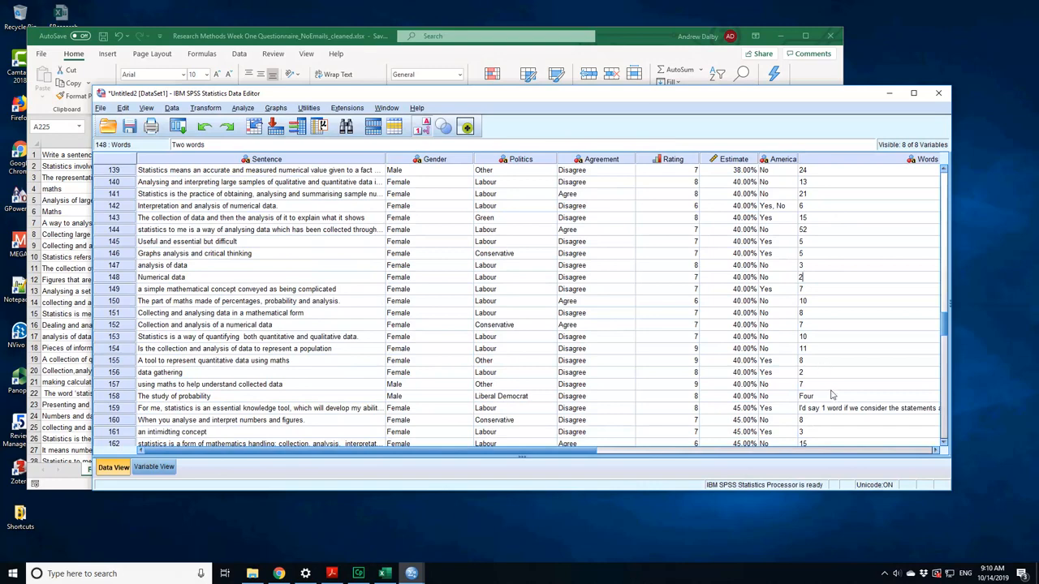
pyautogui.click(828, 397)
pyautogui.write('4')
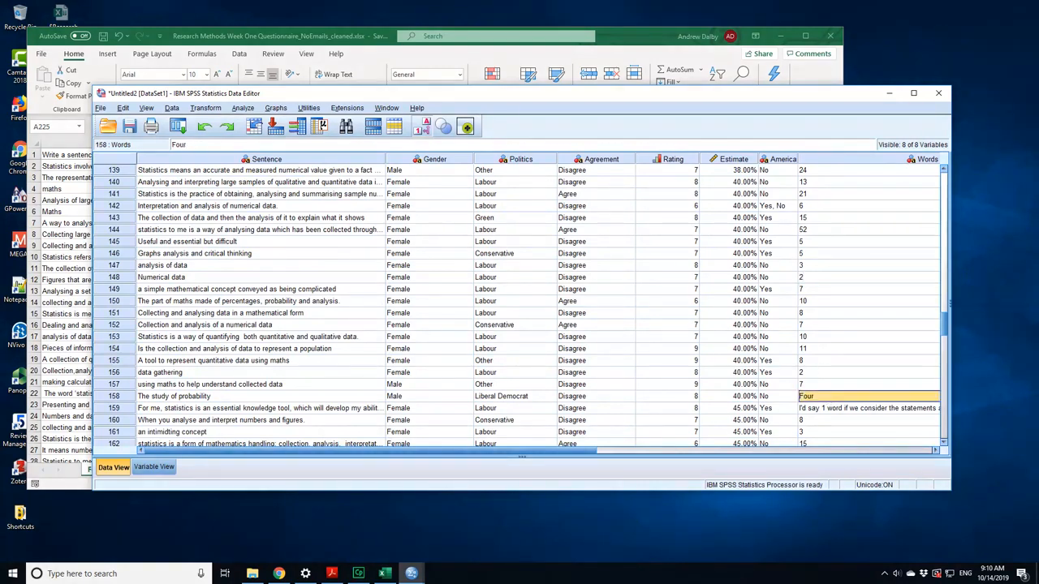
pyautogui.write('4')
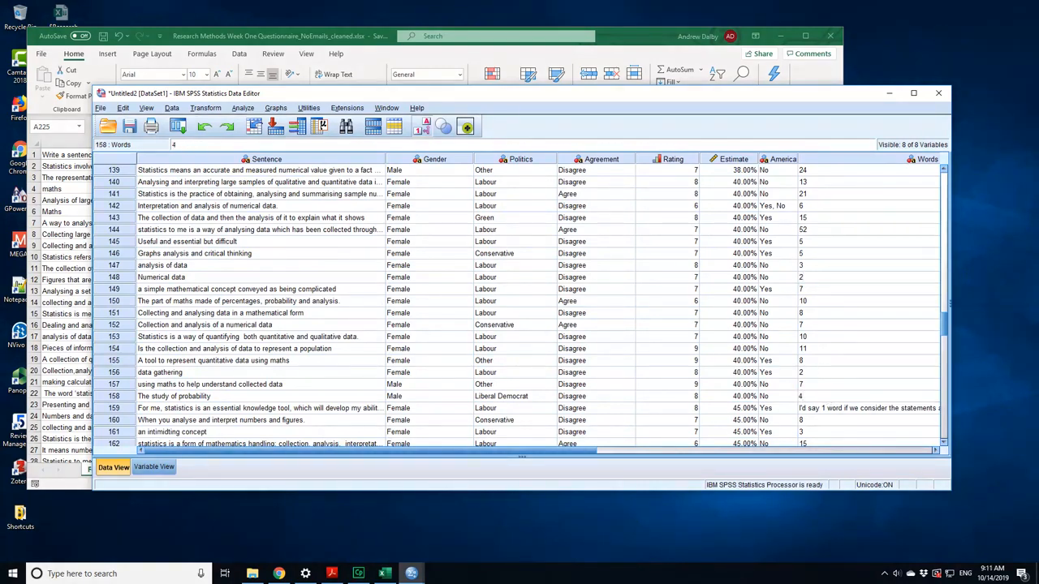
pyautogui.press('Return')
pyautogui.write('1')
# - Replace the text Words answers in rows 171, 173 and 199 with the numbers 9, 11 and 20
pyautogui.scroll(-6, 828, 408)
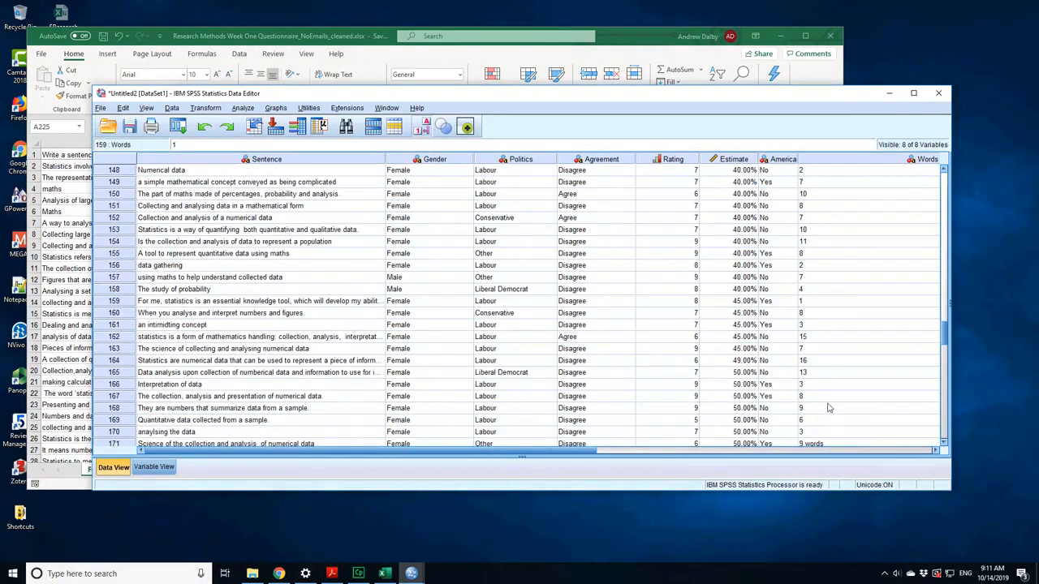
pyautogui.click(826, 349)
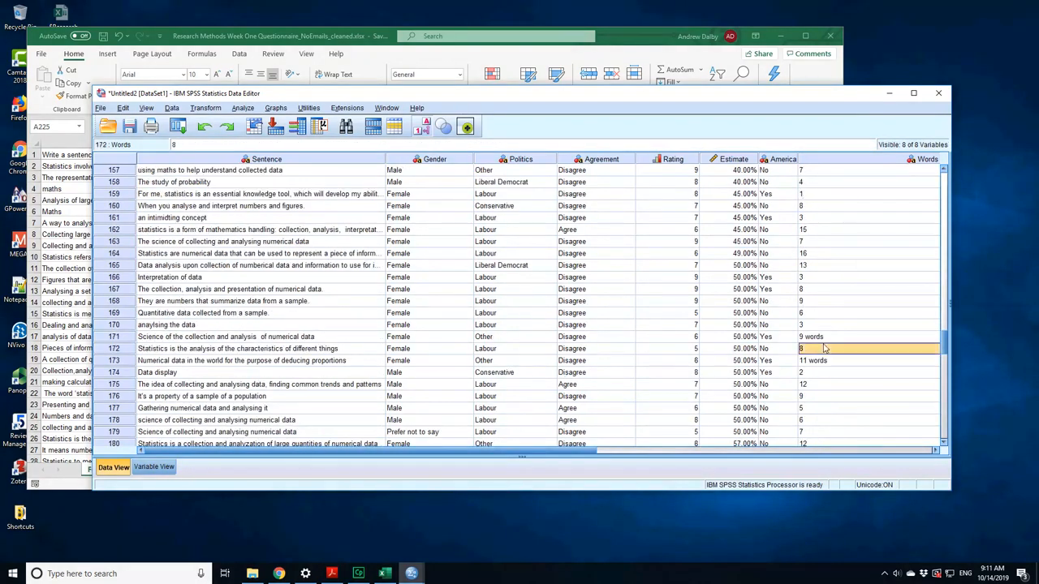
pyautogui.click(826, 337)
pyautogui.write('9')
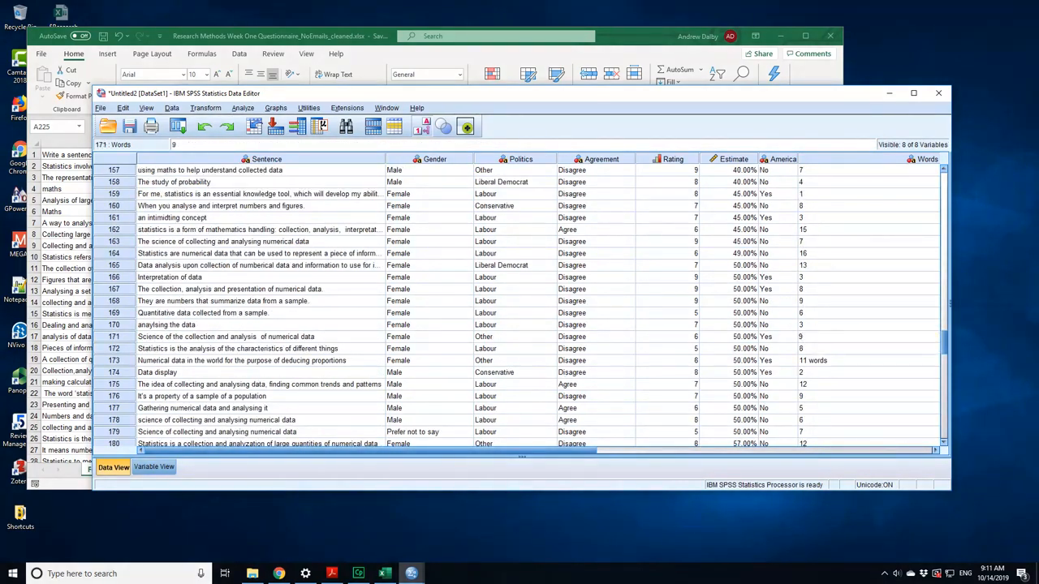
pyautogui.click(826, 361)
pyautogui.write('11')
pyautogui.scroll(-8, 825, 374)
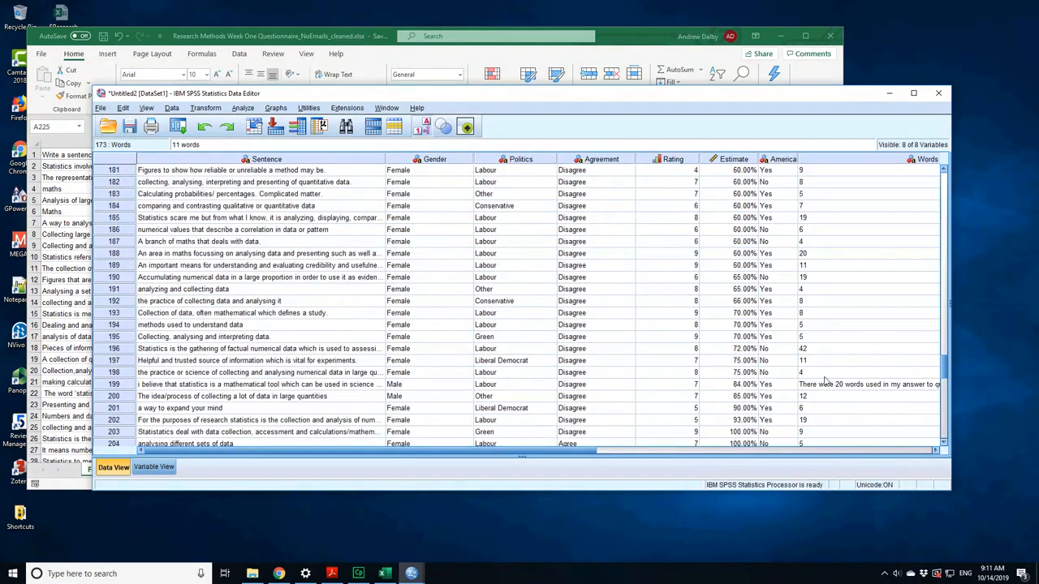
pyautogui.click(824, 381)
pyautogui.write('20')
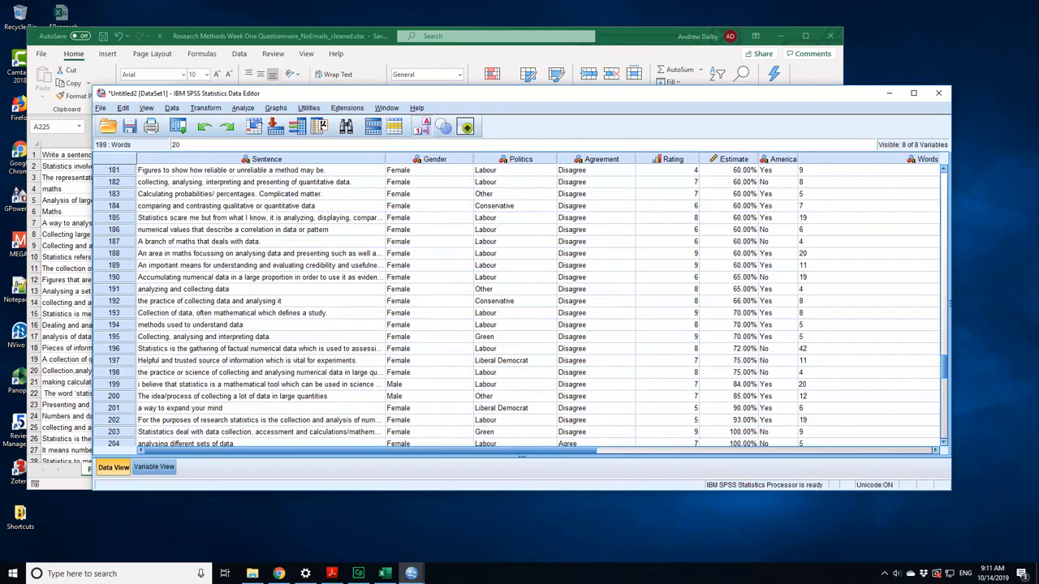
pyautogui.click(832, 398)
# - Replace the text Words answers in rows 212, 216 and 219 with the numbers 9, 19 and 8
pyautogui.scroll(-4, 832, 399)
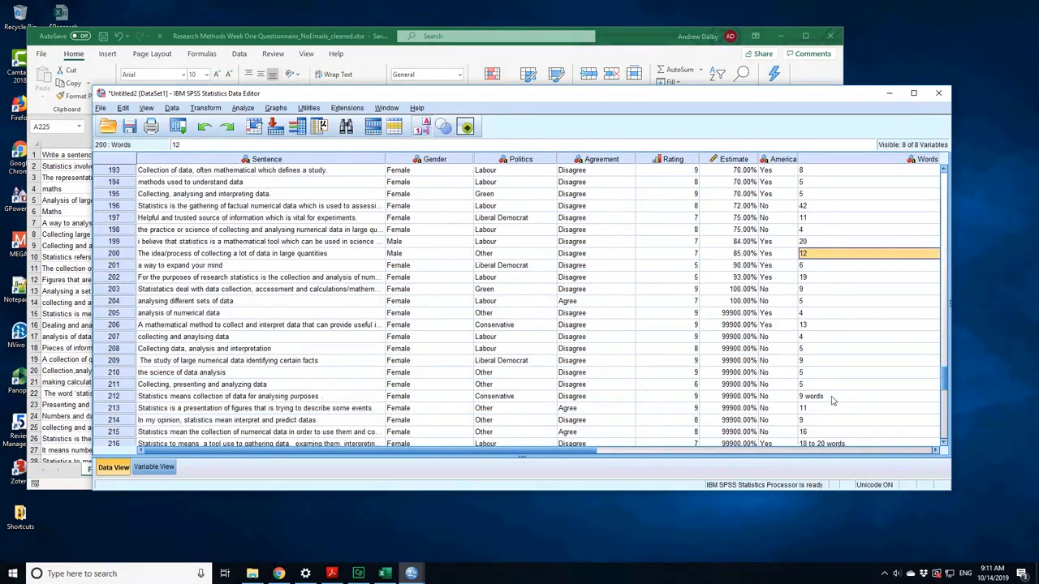
pyautogui.click(832, 397)
pyautogui.write('9')
pyautogui.scroll(-3, 826, 382)
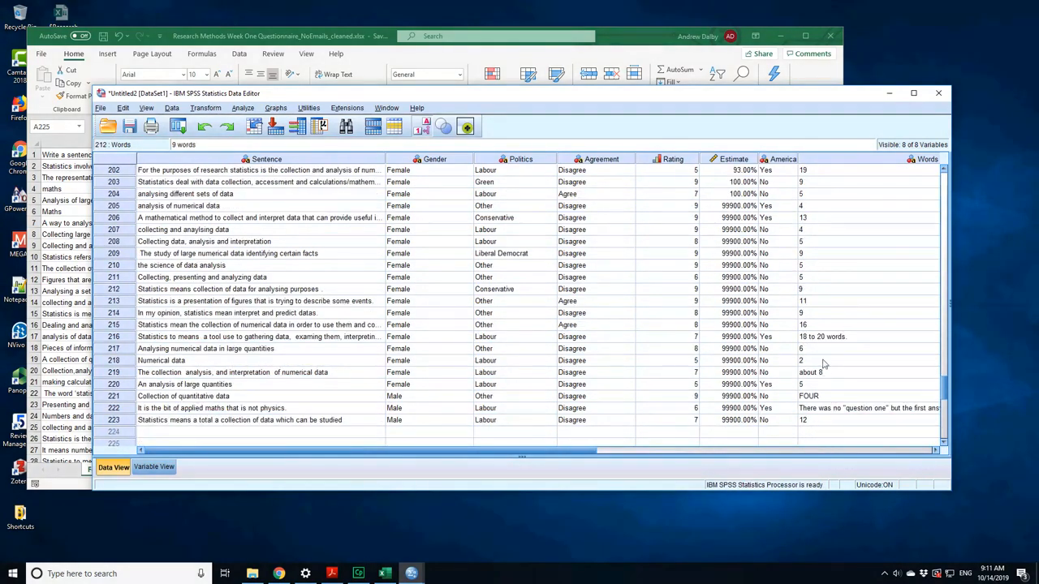
pyautogui.click(821, 336)
pyautogui.write('19')
pyautogui.click(823, 372)
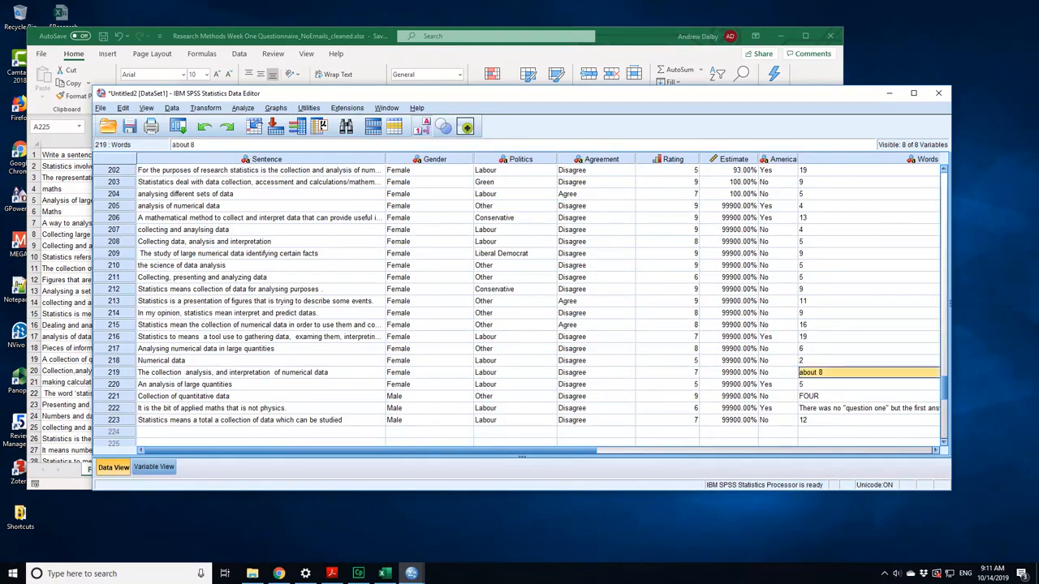
pyautogui.write('8')
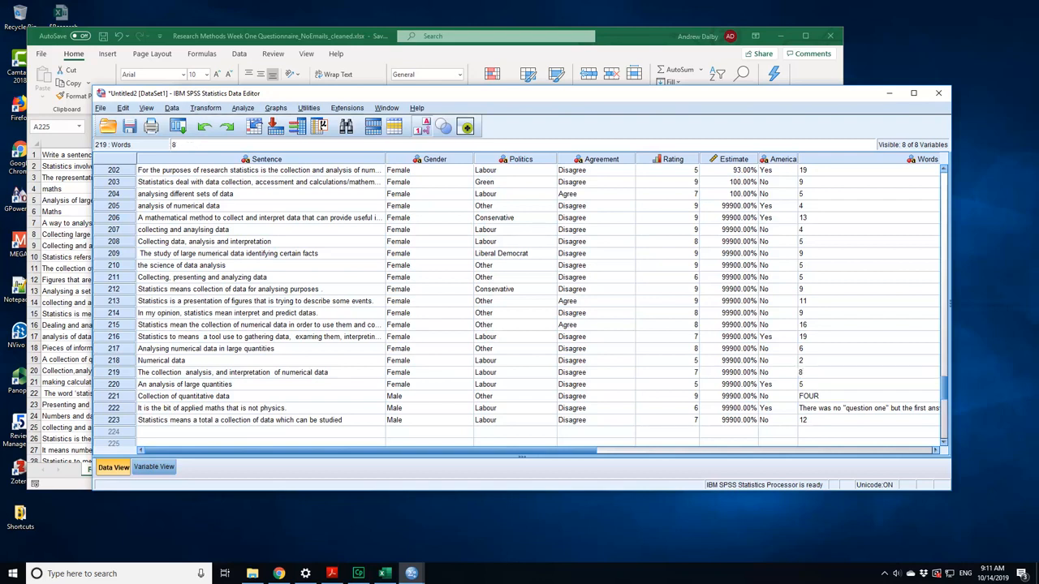
# - Enter 4 for the spelled-out Words answer in row 221 and 999 for the long text answer in row 222
pyautogui.click(823, 396)
pyautogui.write('4')
pyautogui.press('Return')
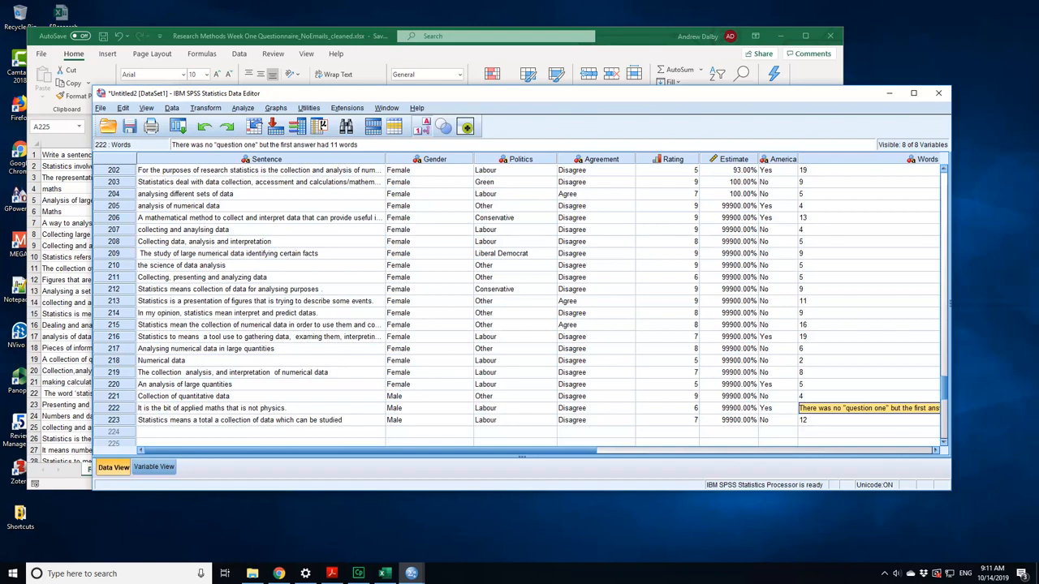
pyautogui.write('999')
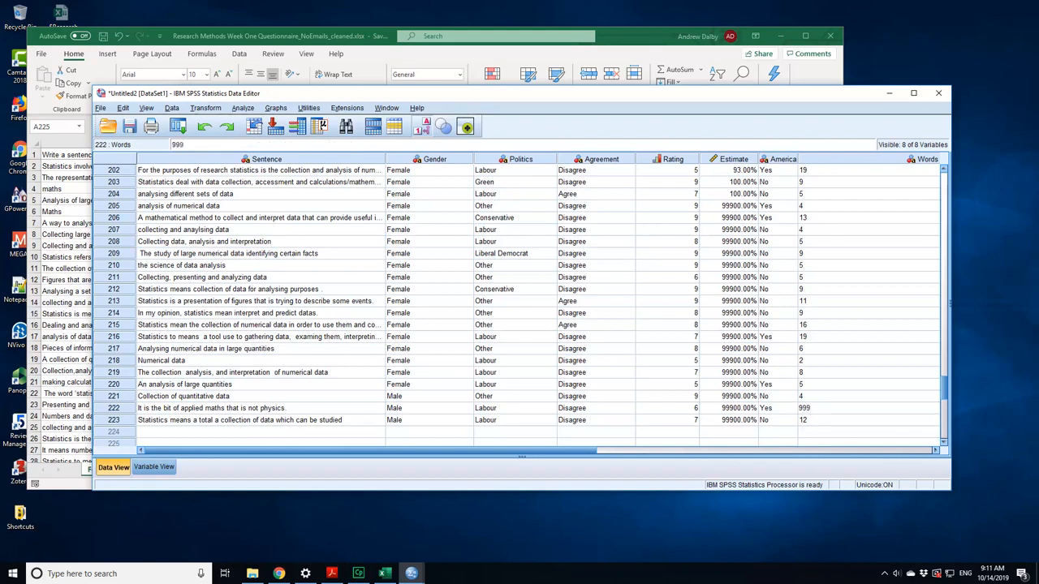
pyautogui.press('Return')
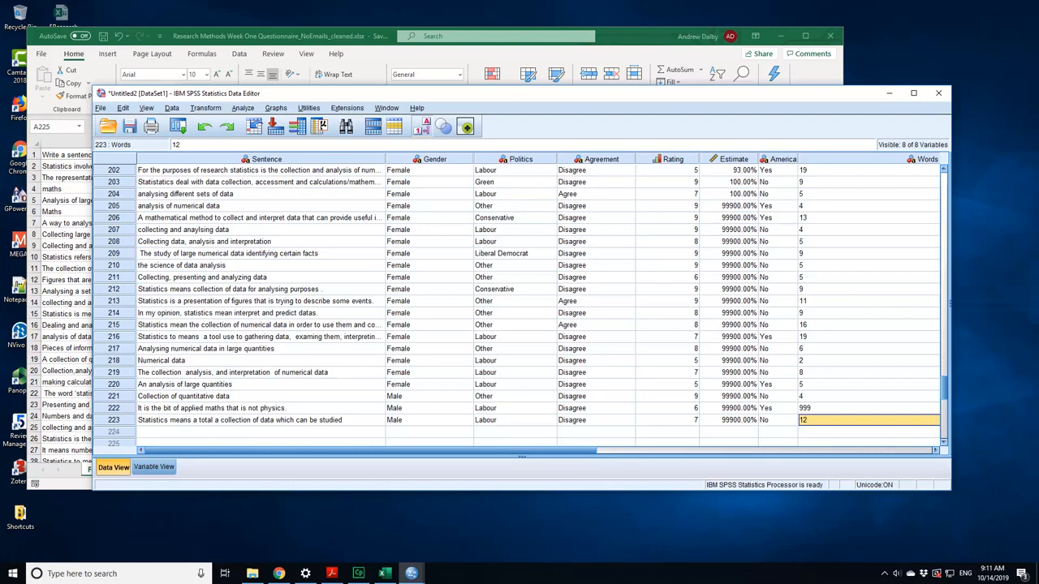
# - Change the Words variable's type from String to Numeric
pyautogui.click(154, 468)
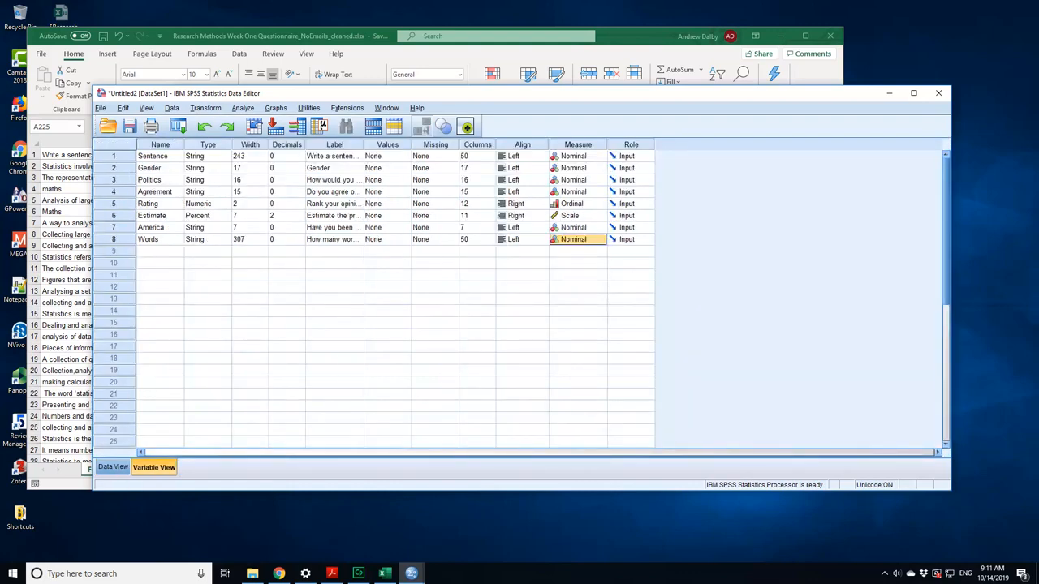
pyautogui.click(202, 239)
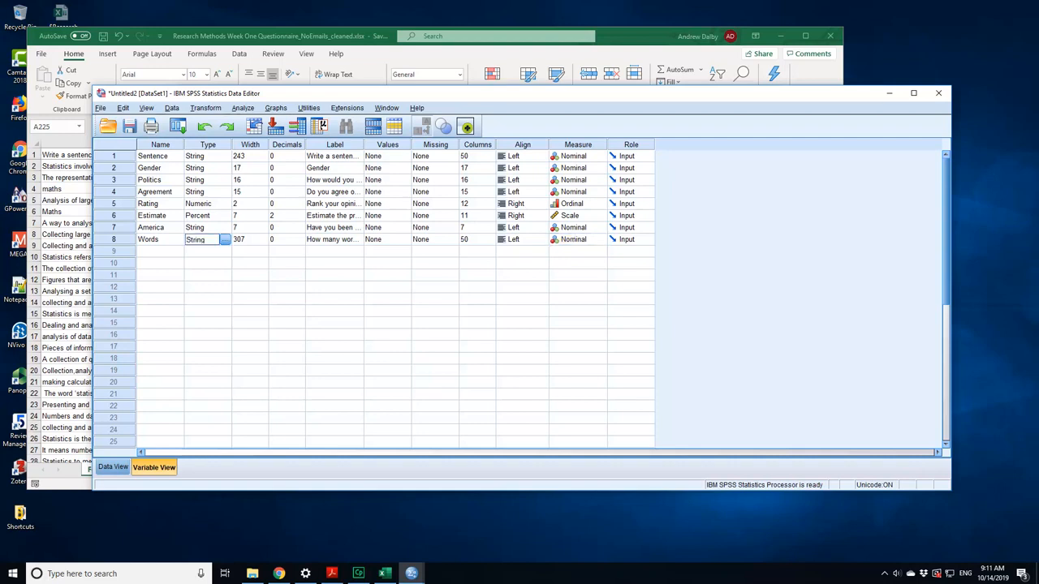
pyautogui.click(225, 239)
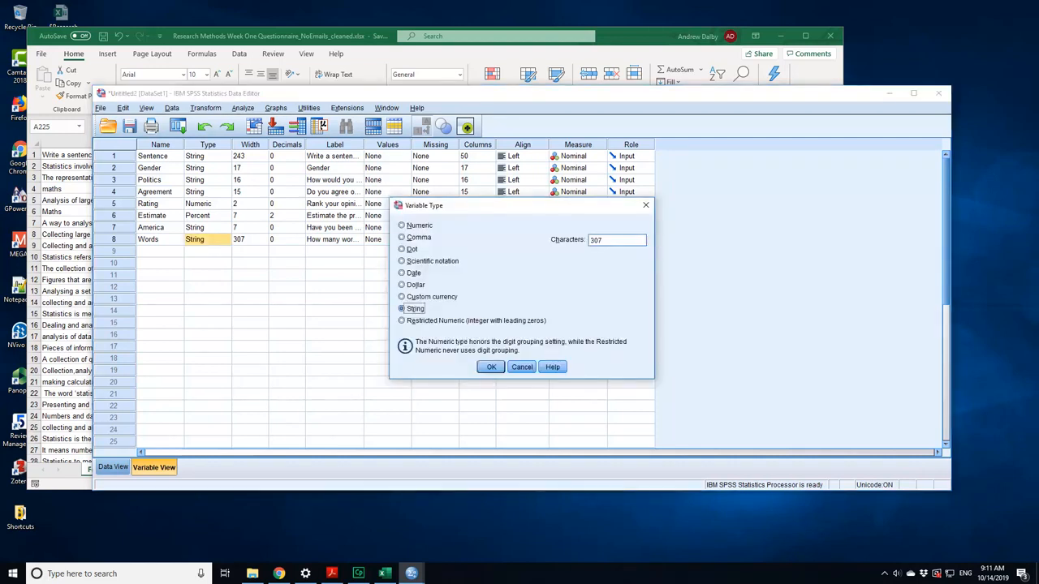
pyautogui.click(402, 226)
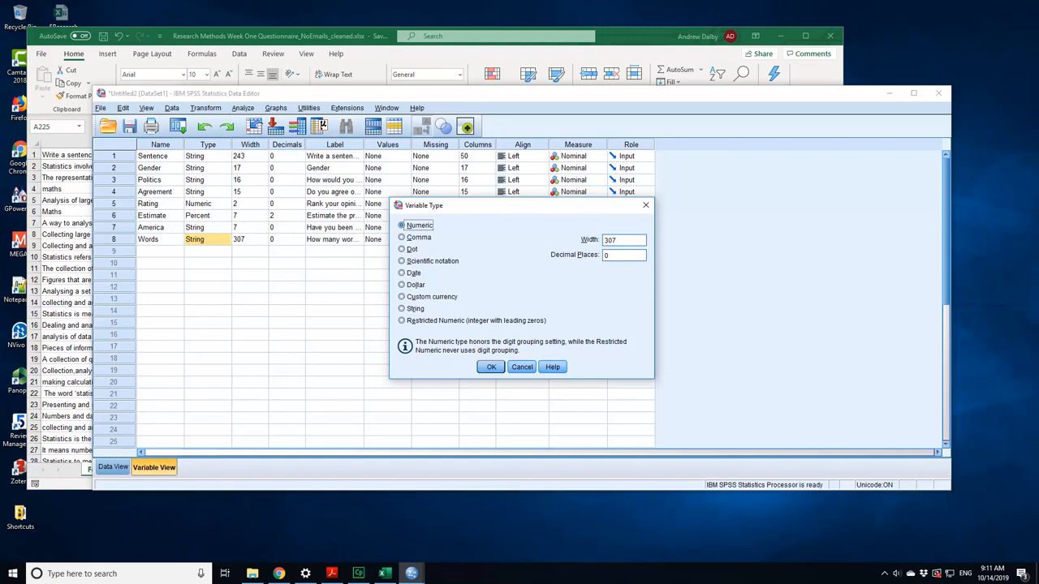
pyautogui.press('Return')
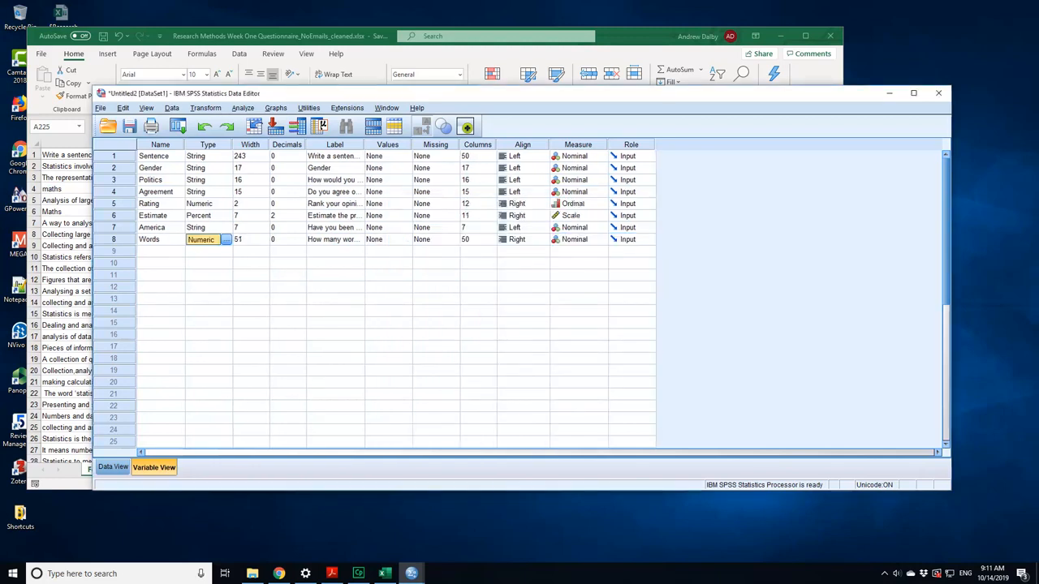
# - Set the Words variable's measure to Scale
pyautogui.click(601, 240)
pyautogui.click(573, 252)
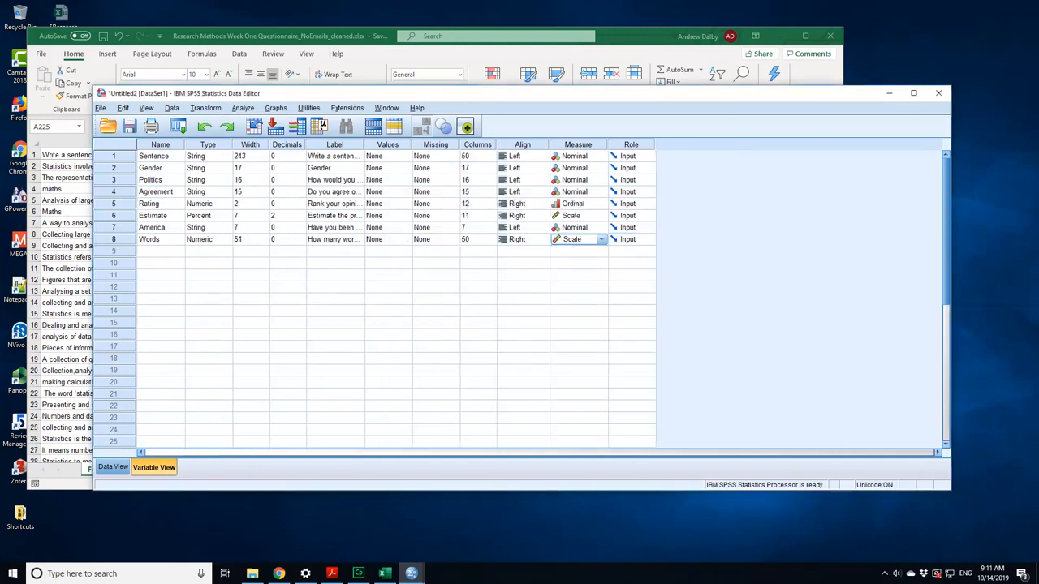
pyautogui.click(578, 252)
pyautogui.click(161, 239)
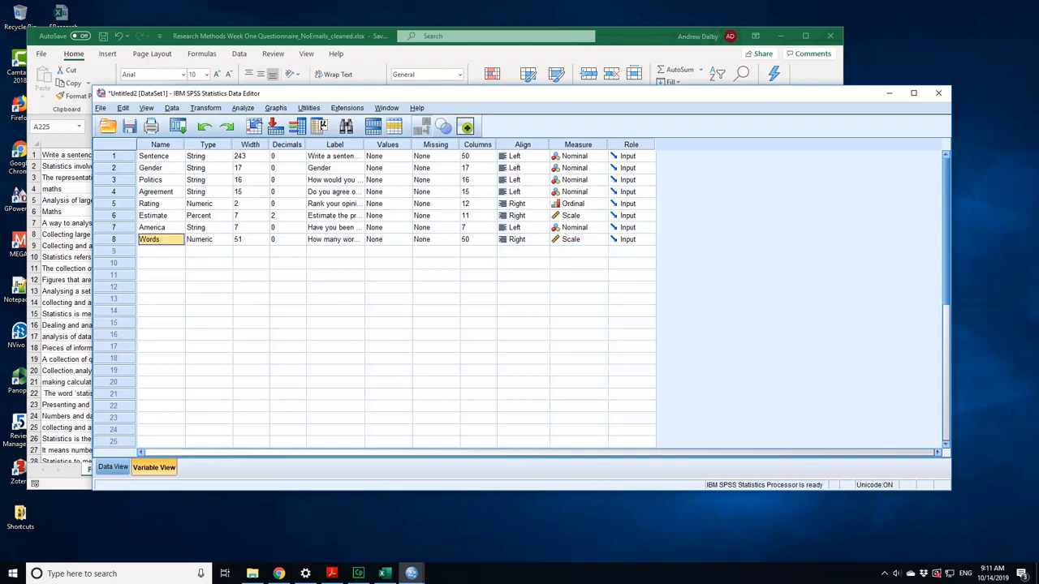
# - Examine the Words column in the data down to its last rows after the type change
pyautogui.click(114, 468)
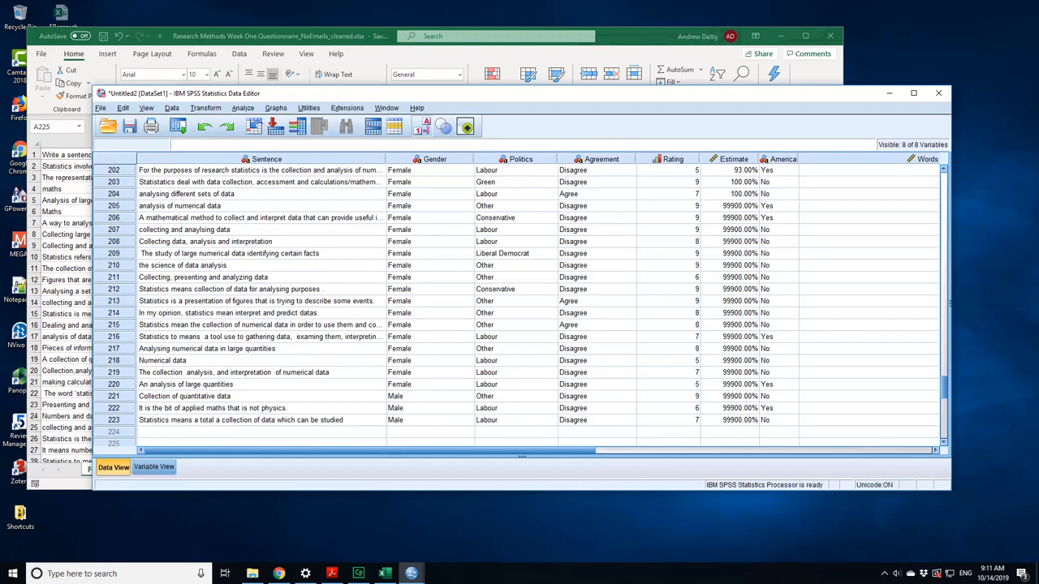
pyautogui.scroll(-6, 520, 300)
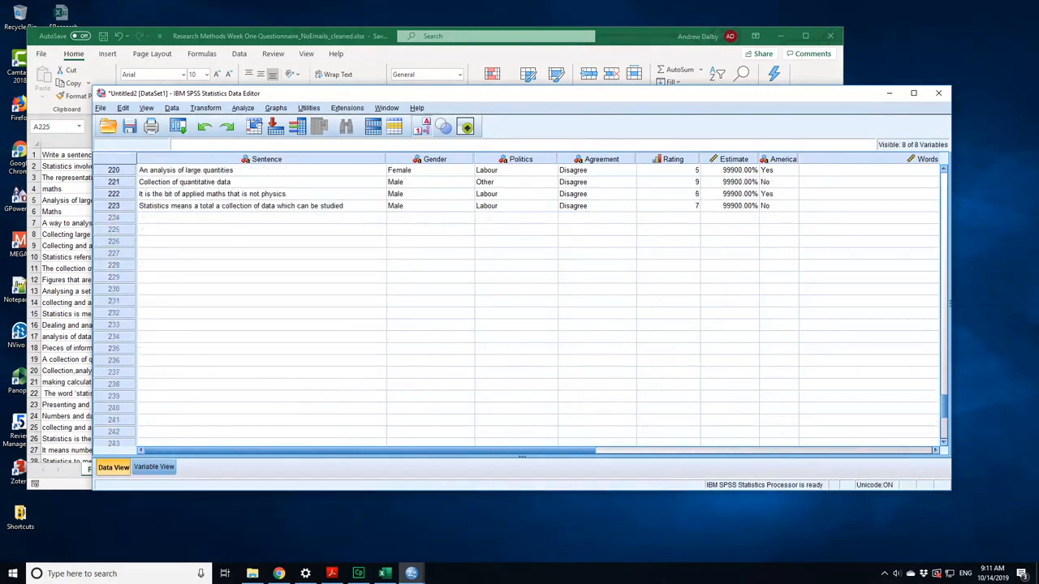
# - Define 99900 as a discrete missing value for the Estimate variable
pyautogui.scroll(4, 738, 301)
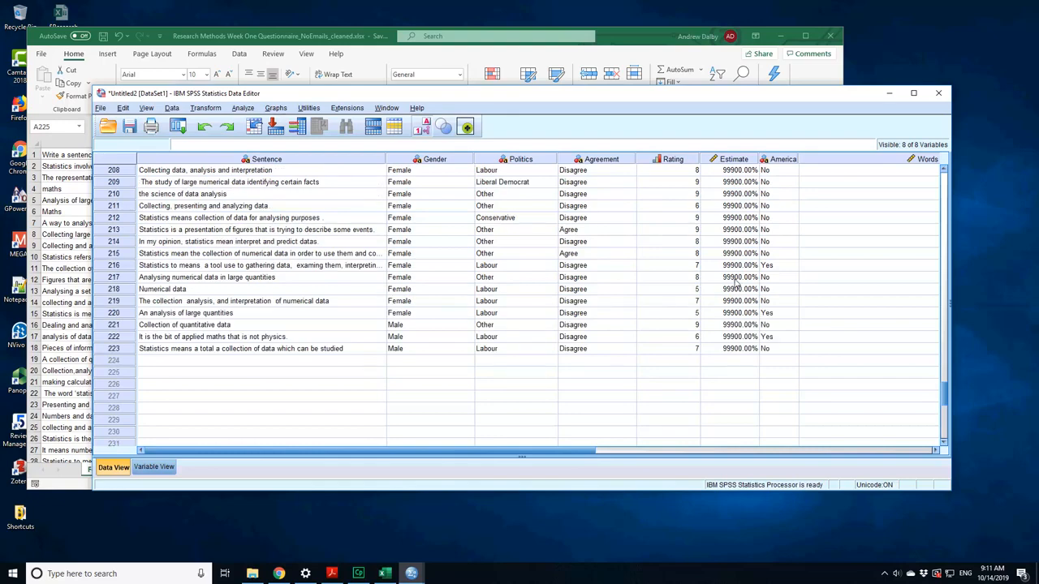
pyautogui.scroll(4, 735, 281)
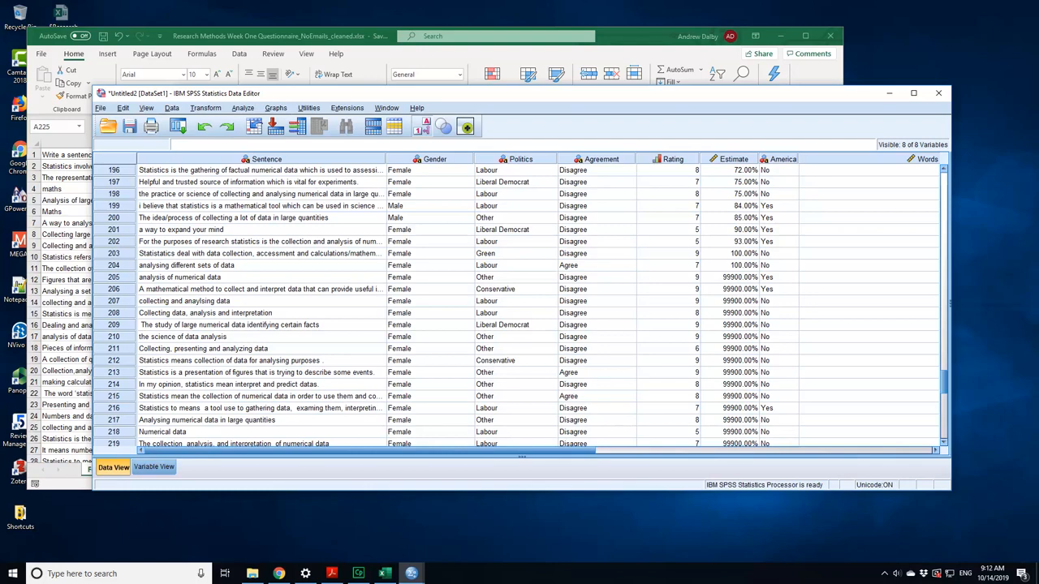
pyautogui.scroll(20, 739, 303)
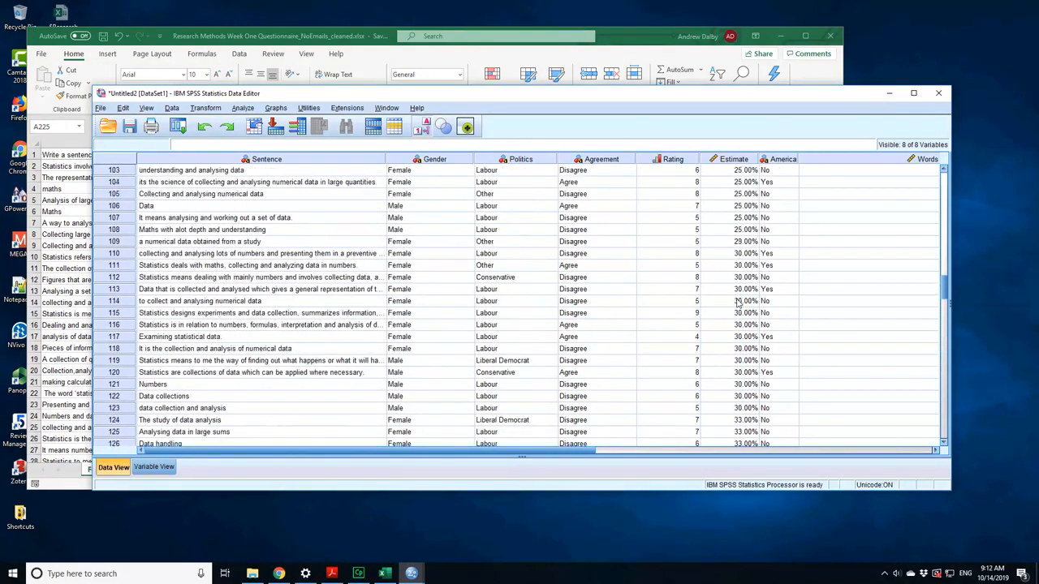
pyautogui.scroll(13, 739, 303)
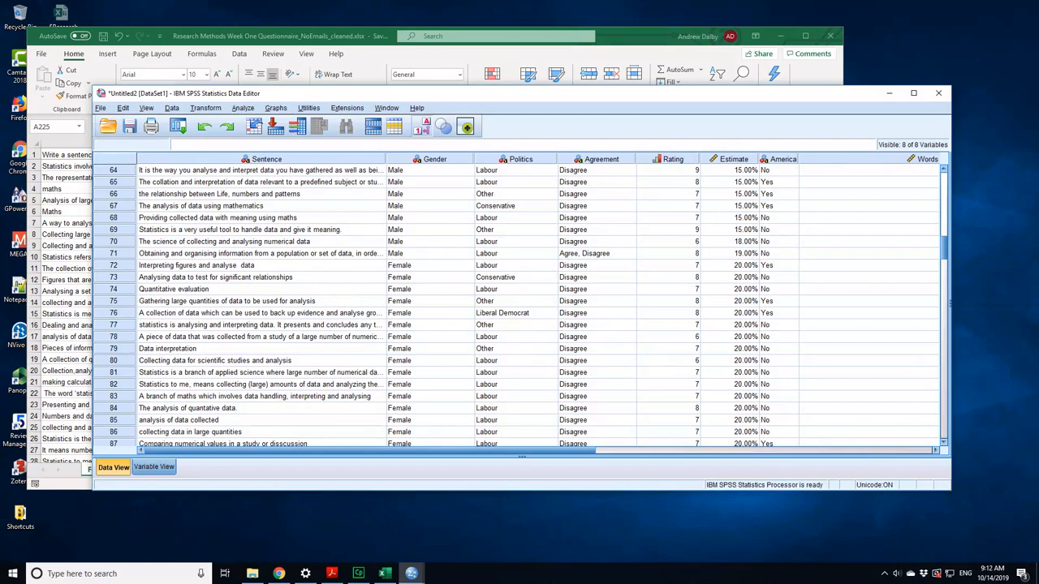
pyautogui.click(155, 468)
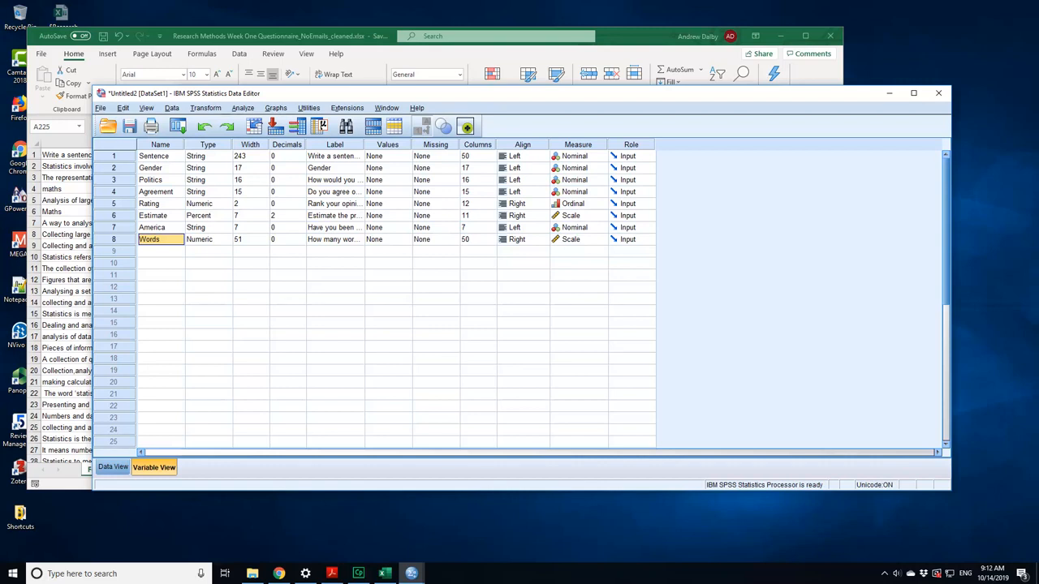
pyautogui.click(432, 216)
pyautogui.click(453, 216)
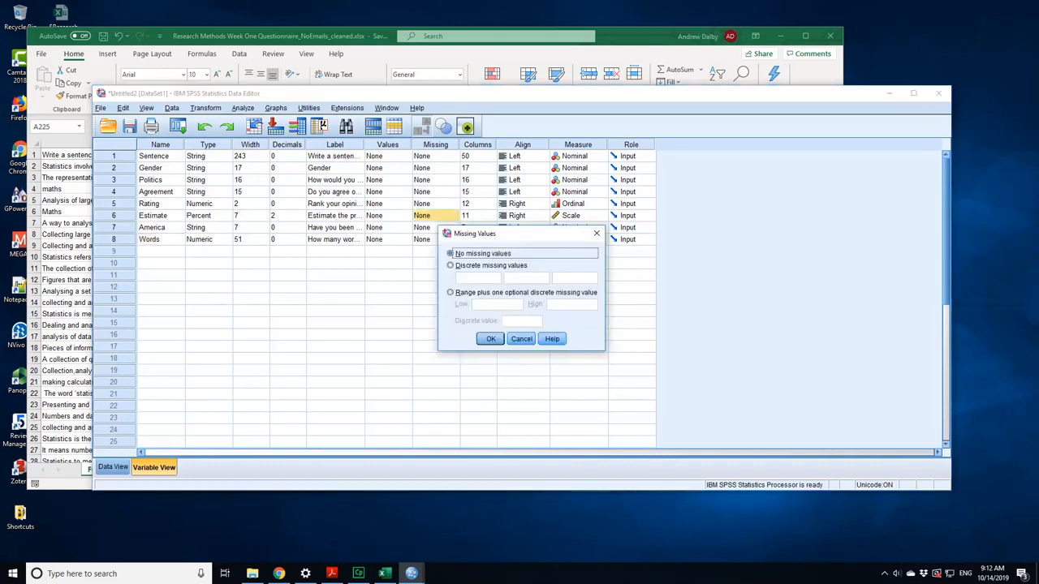
pyautogui.click(450, 265)
pyautogui.click(477, 279)
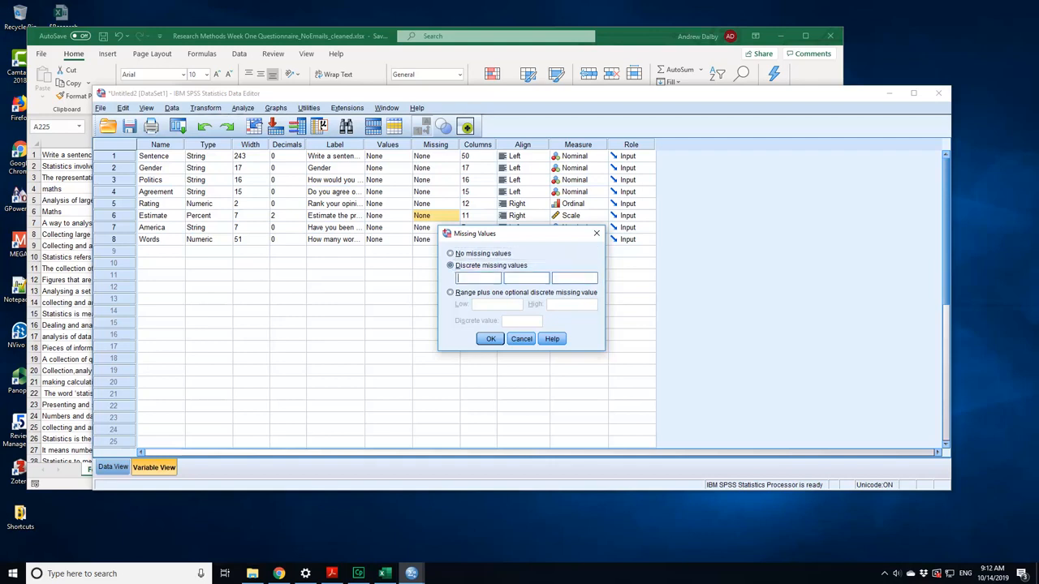
pyautogui.write('99900')
pyautogui.press('Return')
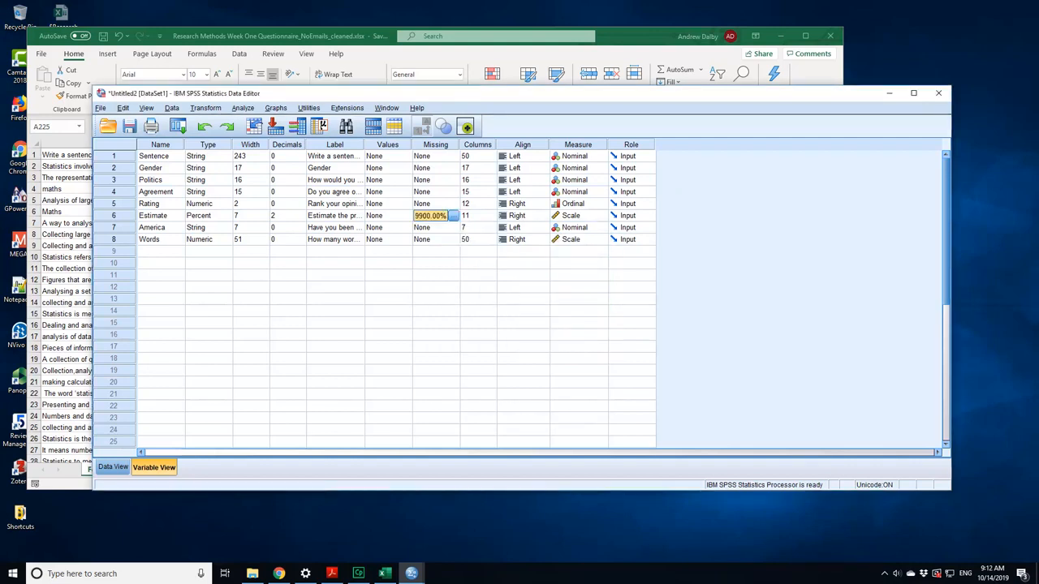
# - Define 999 as a discrete missing value for the Words variable
pyautogui.click(431, 240)
pyautogui.click(453, 240)
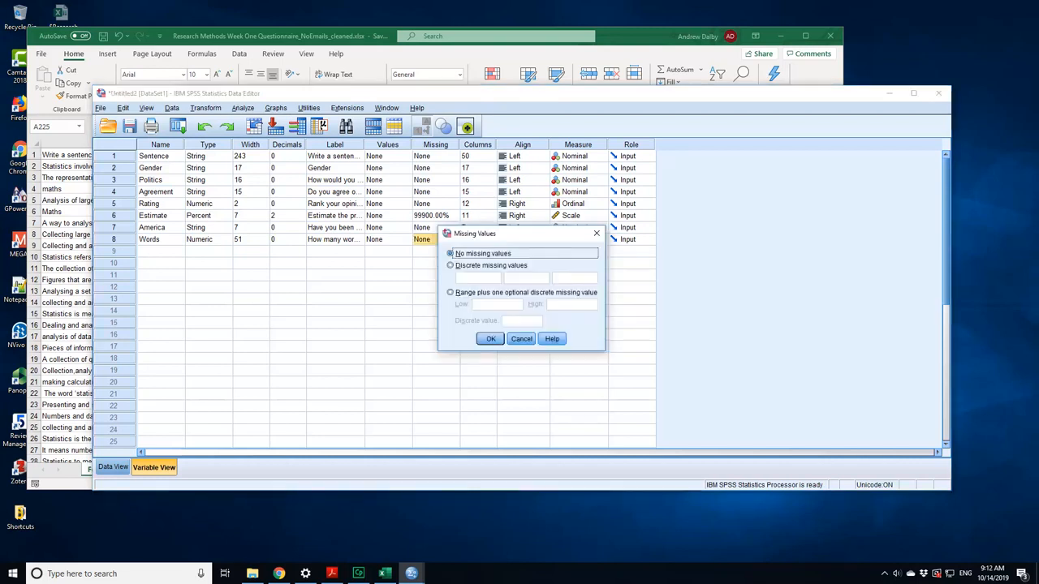
pyautogui.click(451, 265)
pyautogui.click(478, 278)
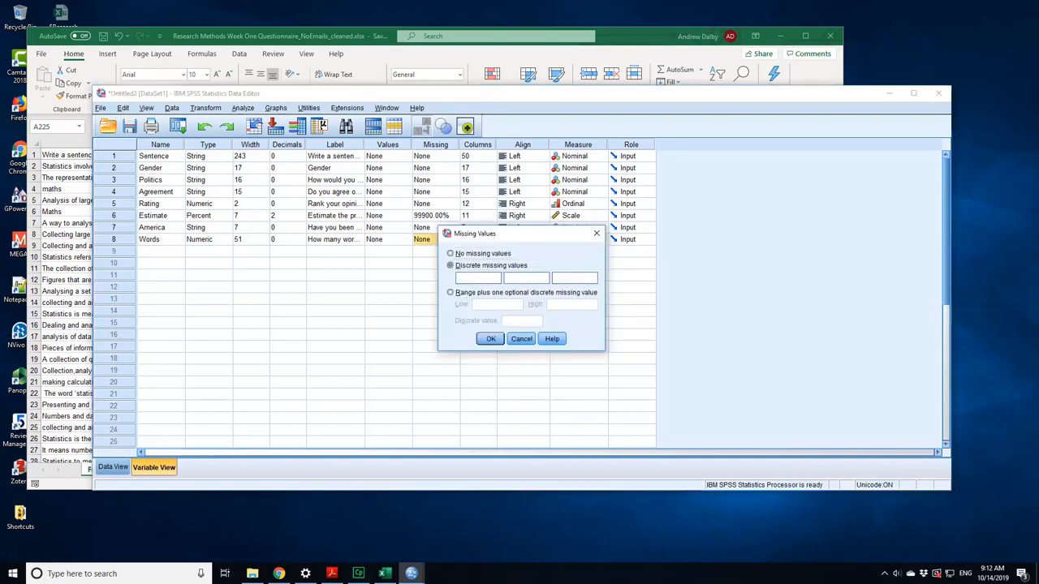
pyautogui.write('999')
pyautogui.press('Return')
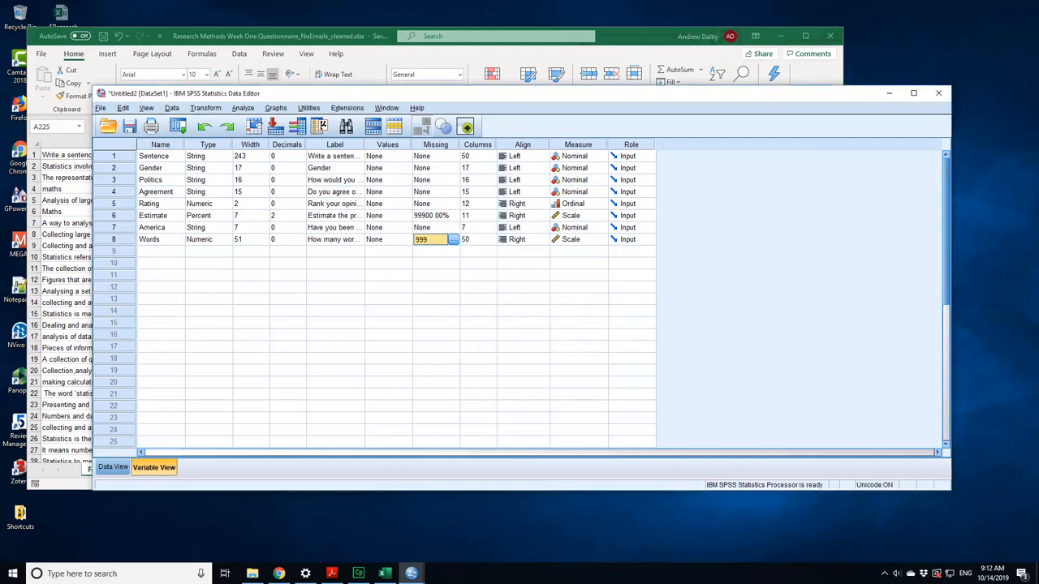
# - Check the Gender answers in the data and set the Gender variable's width to 10
pyautogui.click(248, 168)
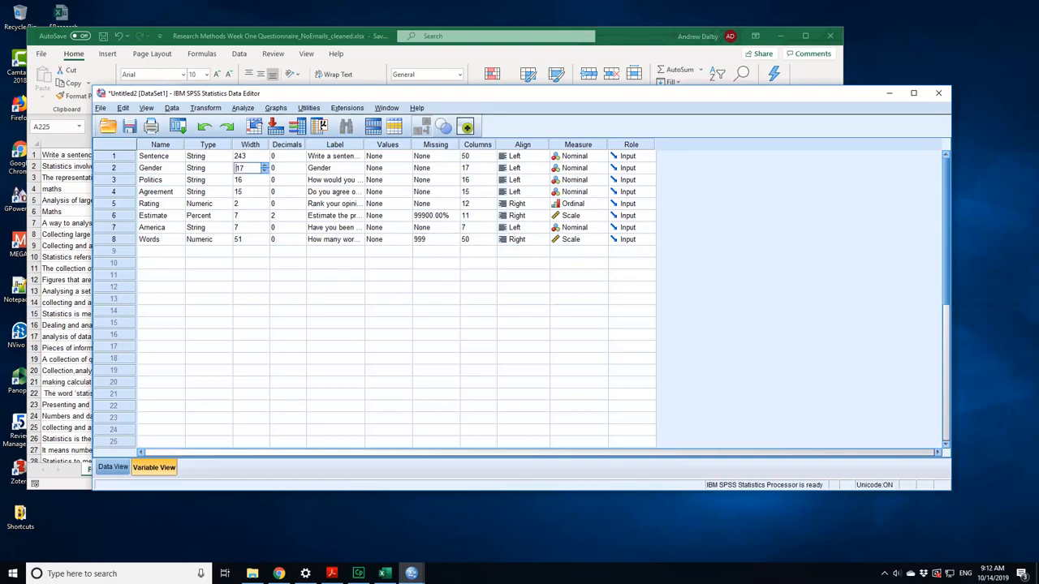
pyautogui.click(113, 467)
pyautogui.scroll(15, 544, 341)
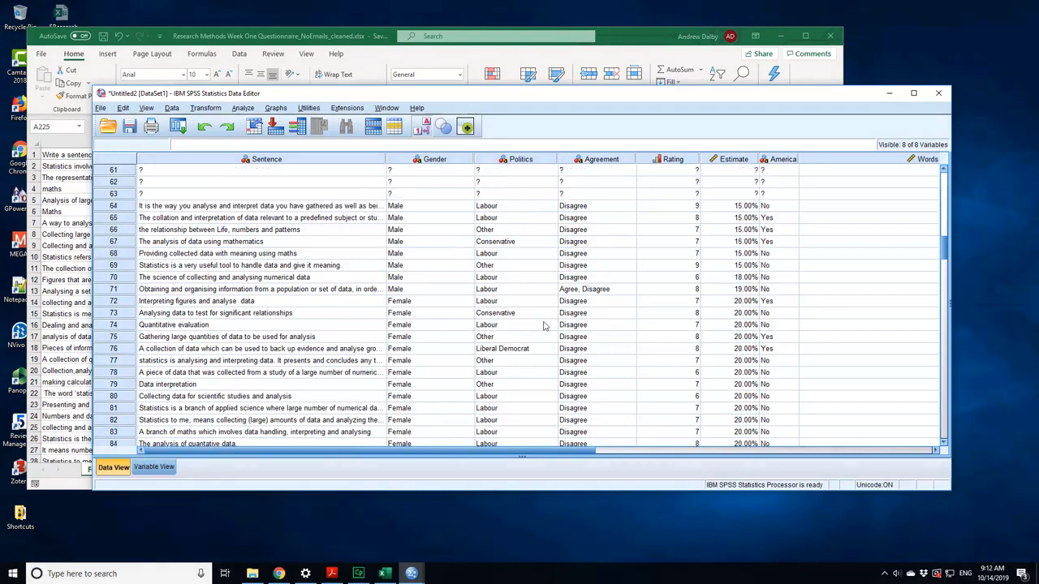
pyautogui.scroll(6, 544, 341)
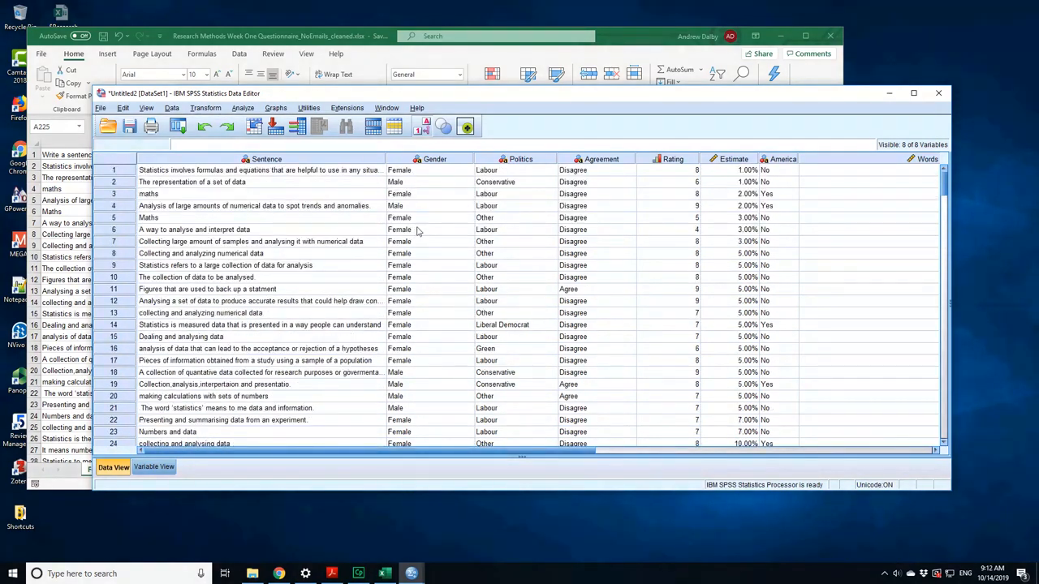
pyautogui.click(404, 172)
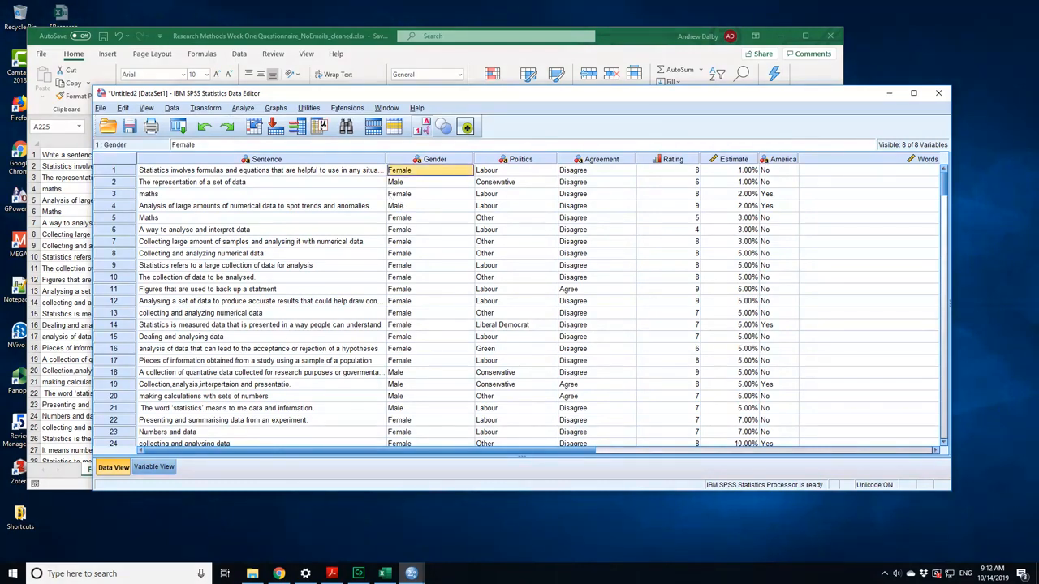
pyautogui.hotkey('ctrl', 't')
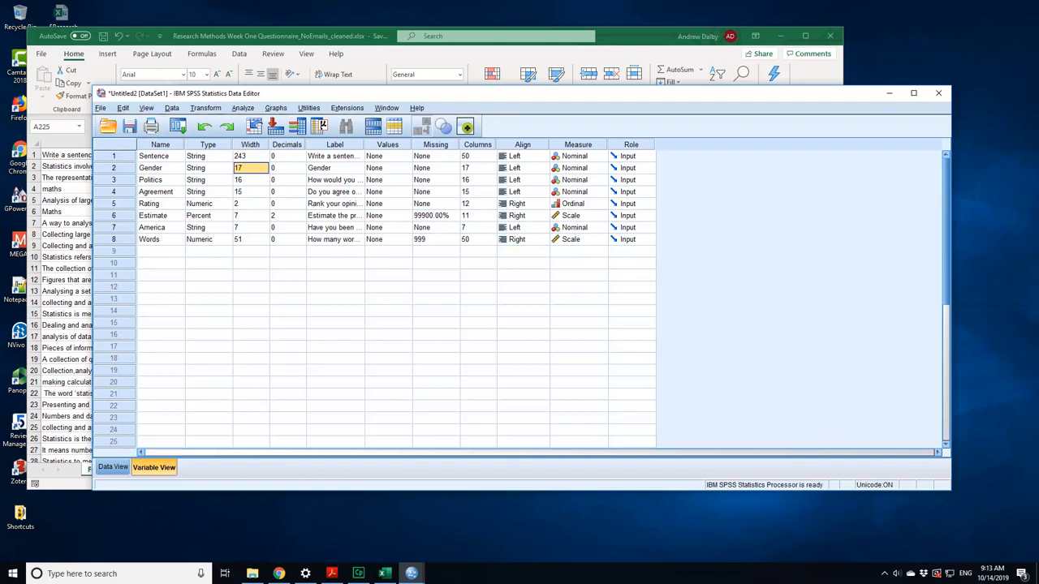
pyautogui.click(250, 168)
# - Check the Agreement answers in the data and set the Agreement variable's width to 10
pyautogui.click(246, 192)
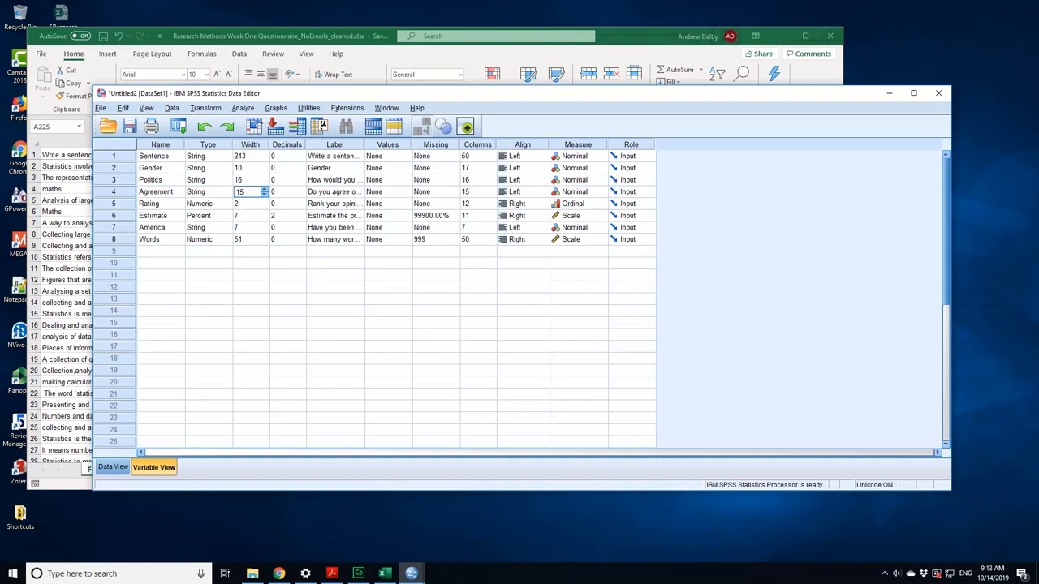
pyautogui.click(113, 468)
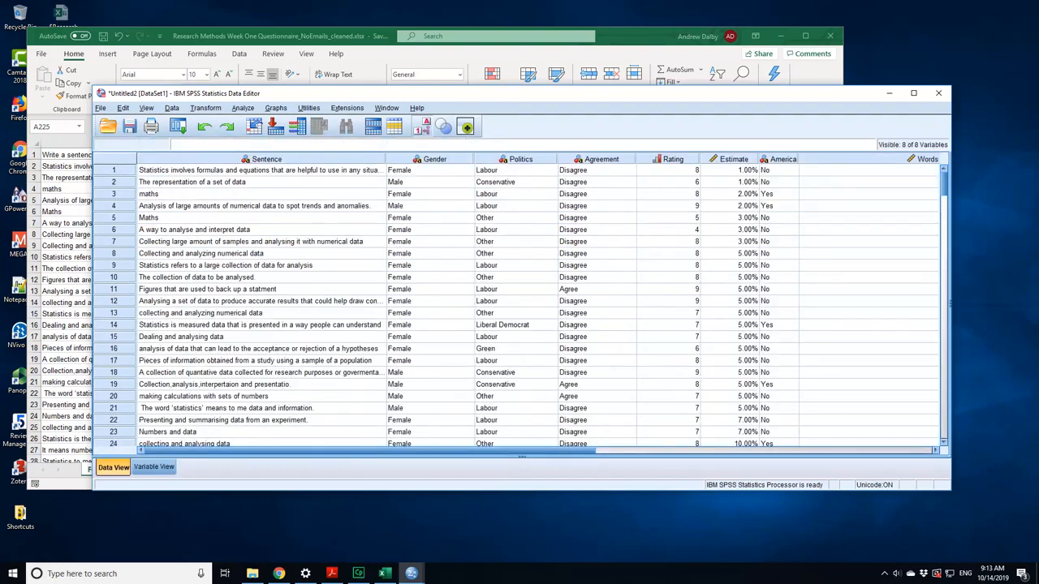
pyautogui.click(154, 468)
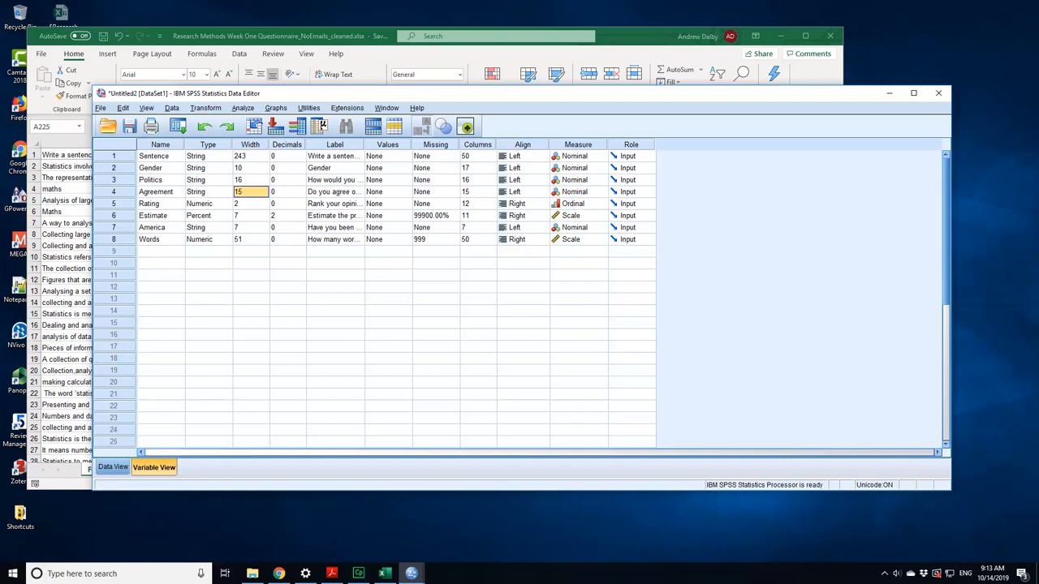
pyautogui.write('16')
# - Set the Words variable's width to 3
pyautogui.click(246, 240)
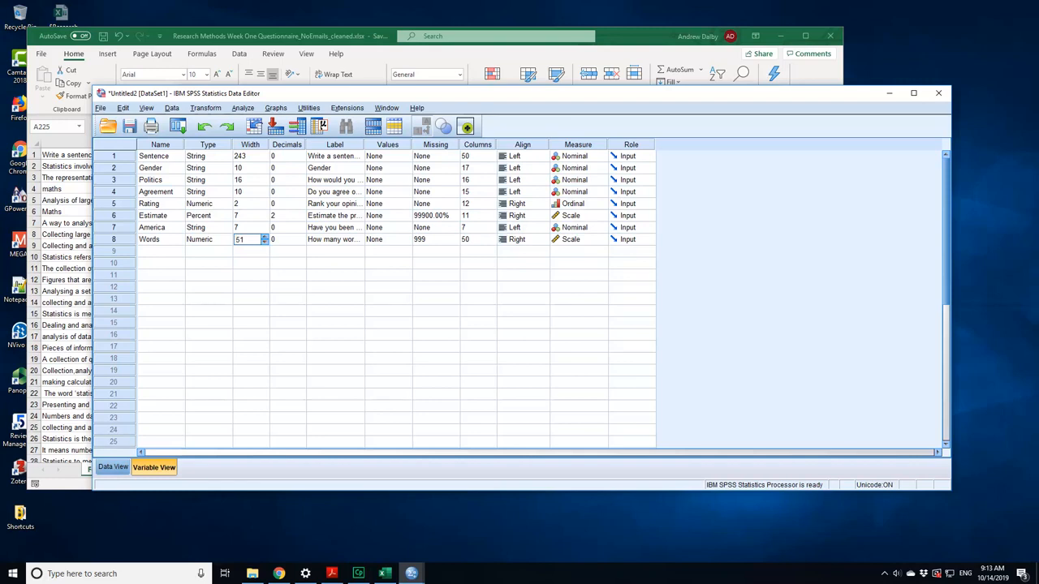
pyautogui.write('3')
pyautogui.click(237, 311)
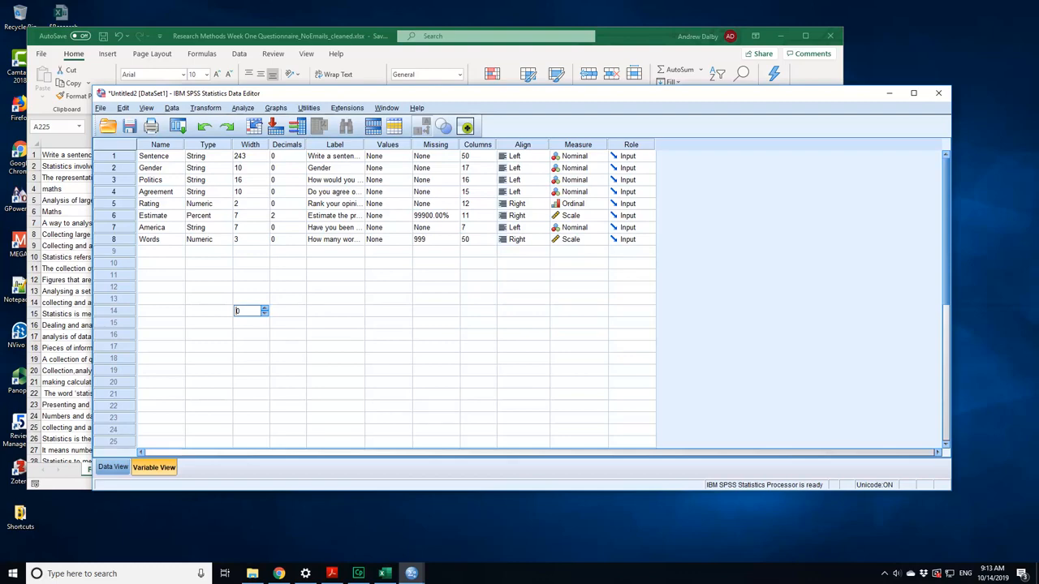
pyautogui.click(222, 263)
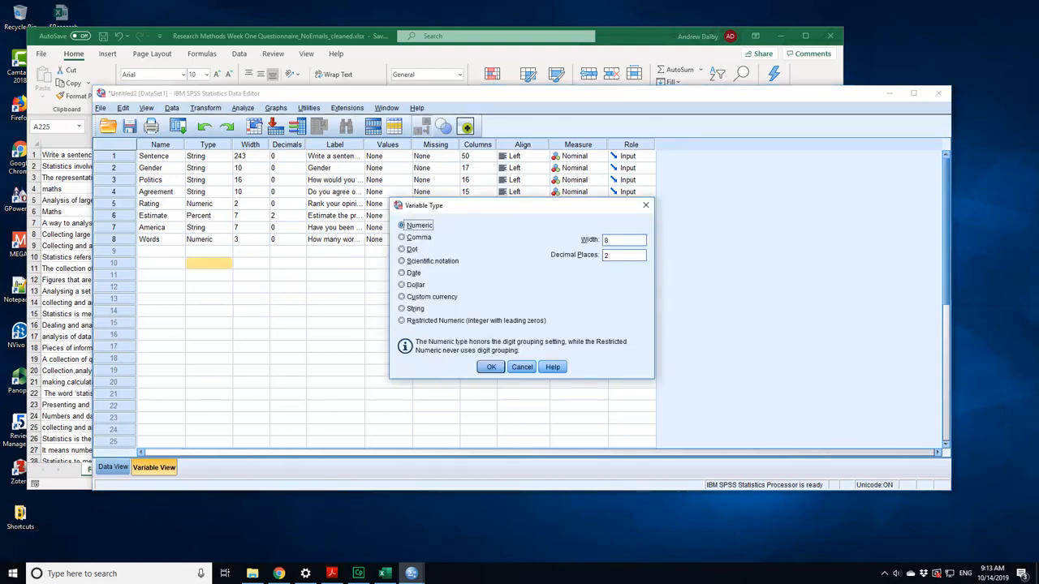
pyautogui.press('Escape')
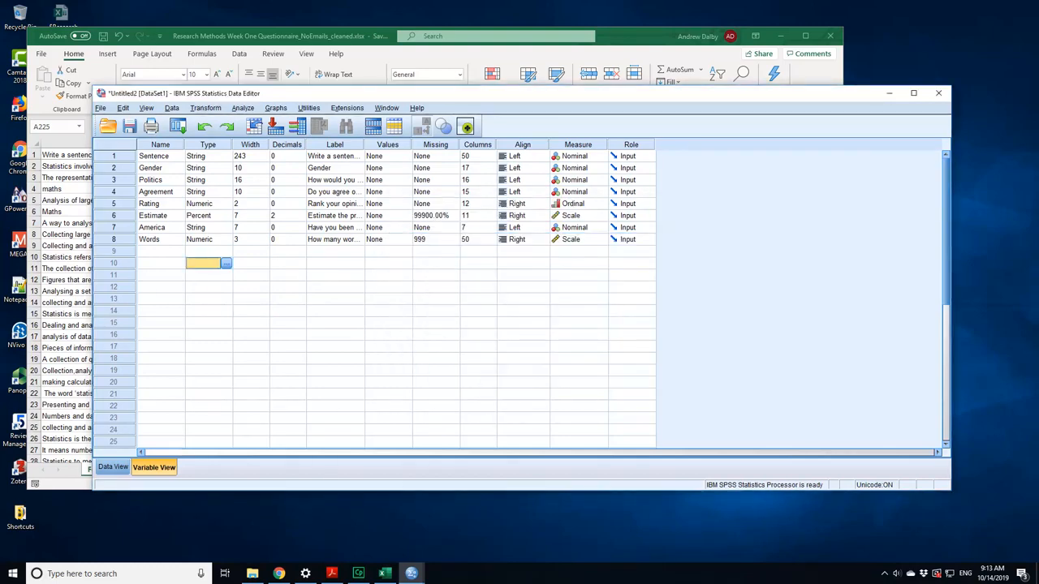
# - Save the dataset to the Desktop as an SPSS Statistics file named 2019_10_14_student_questions_week_one
pyautogui.hotkey('ctrl', 's')
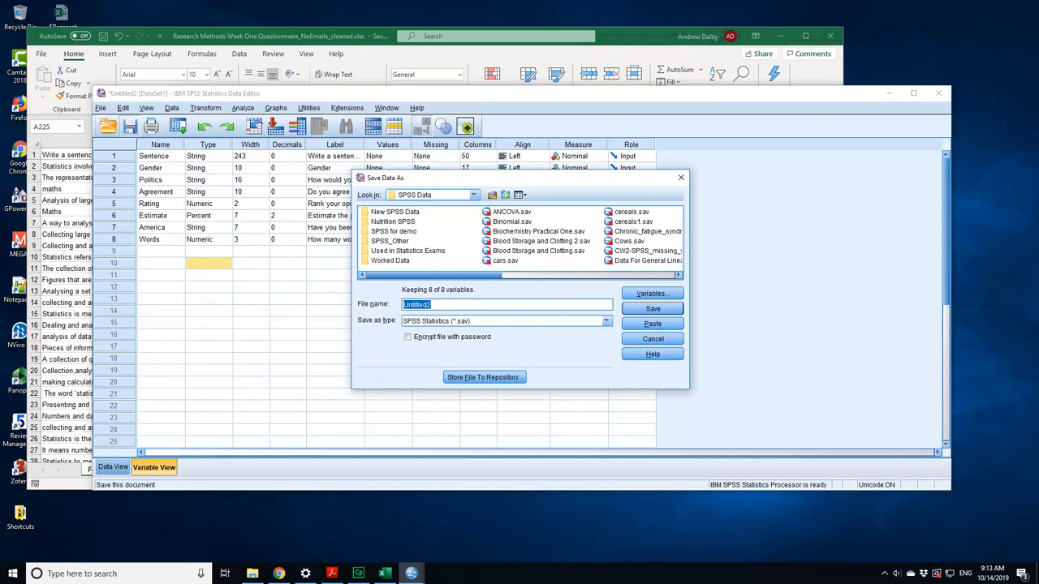
pyautogui.click(474, 195)
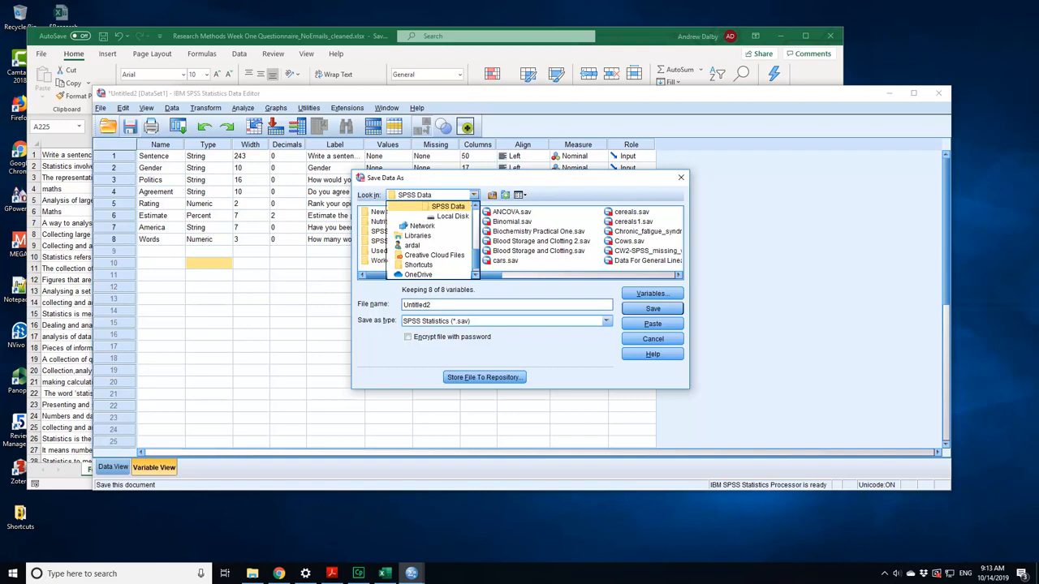
pyautogui.scroll(5, 430, 240)
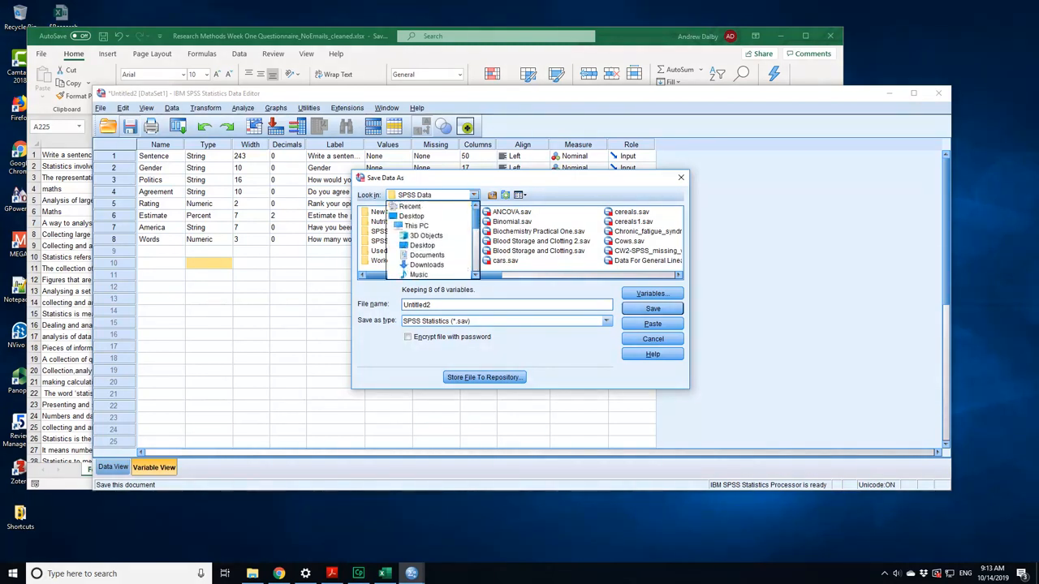
pyautogui.click(422, 245)
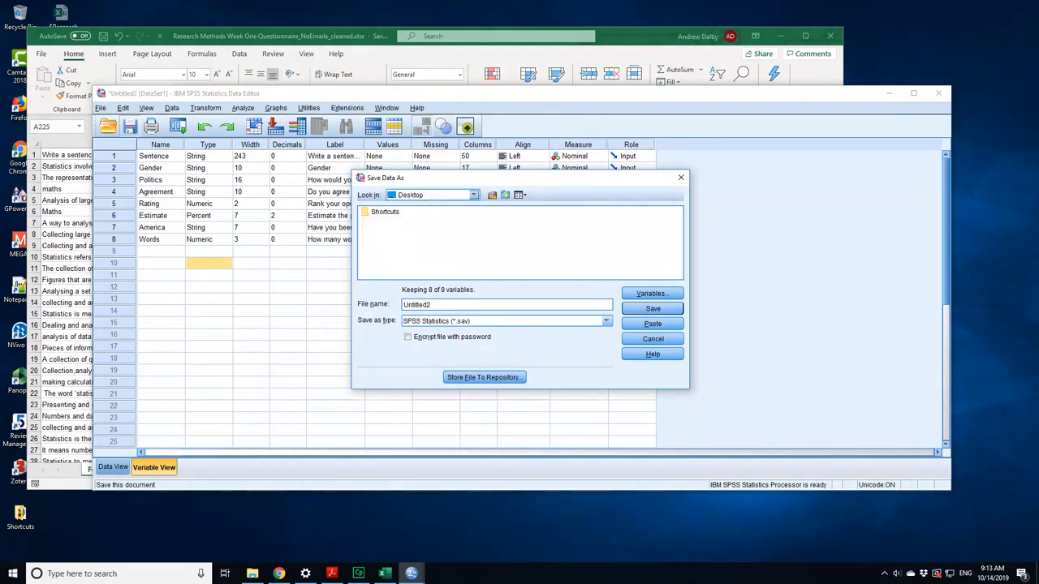
pyautogui.moveTo(433, 305); pyautogui.dragTo(380, 306)
pyautogui.write('2019_10_14_')
pyautogui.write('student_question')
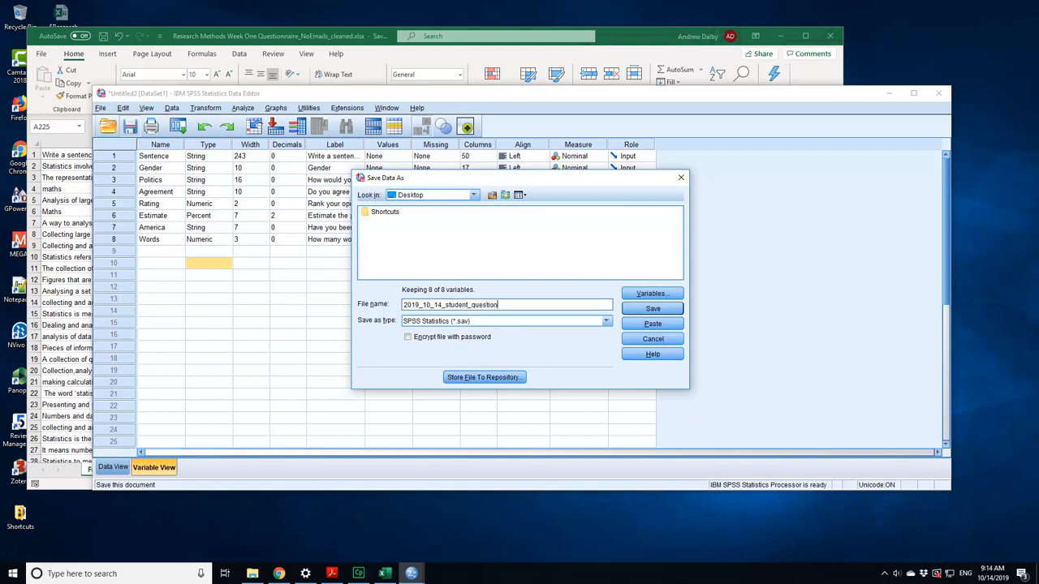
pyautogui.write('a')
pyautogui.press('BackSpace')
pyautogui.write('s_week_one')
pyautogui.press('Return')
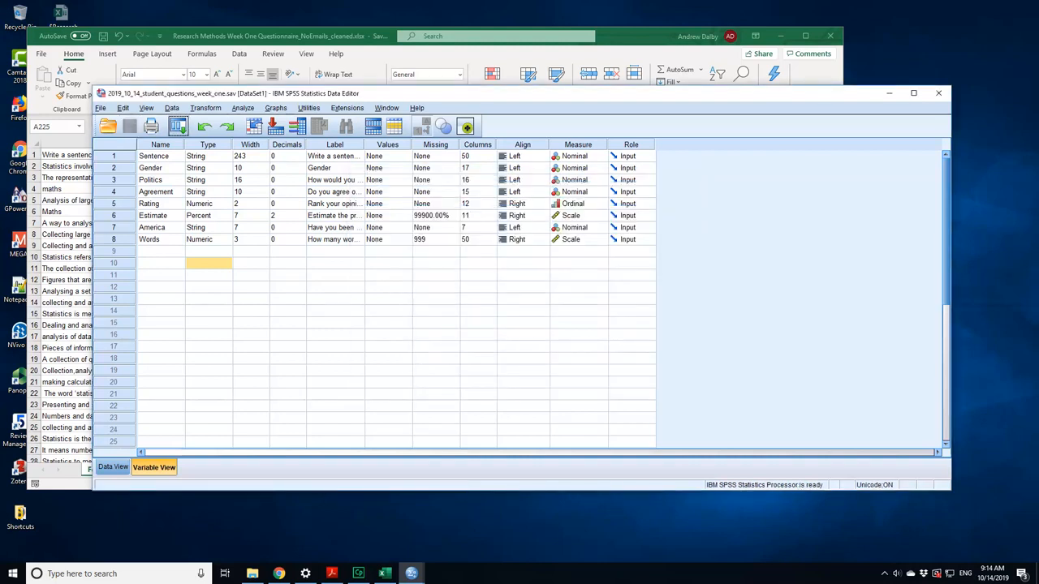